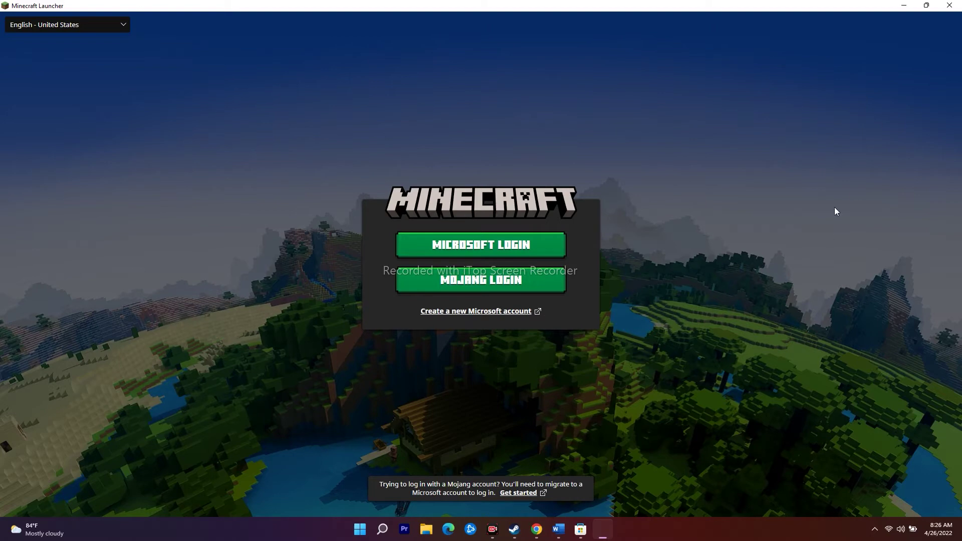
Minimize the Minecraft Launcher login window to uncover the desktop.
{"action": "left_click", "coordinate": [905, 6]}
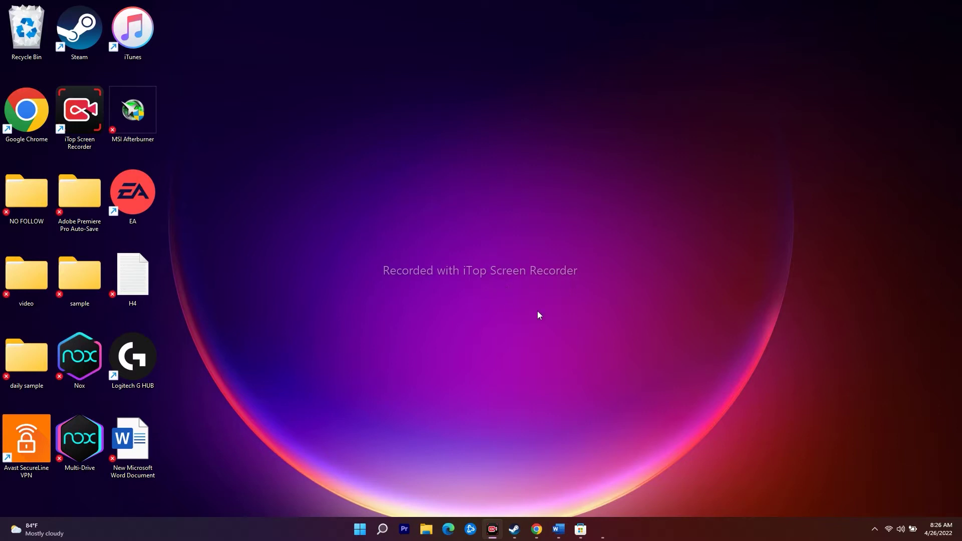
{"action": "left_click", "coordinate": [360, 529]}
{"action": "left_click", "coordinate": [599, 496]}
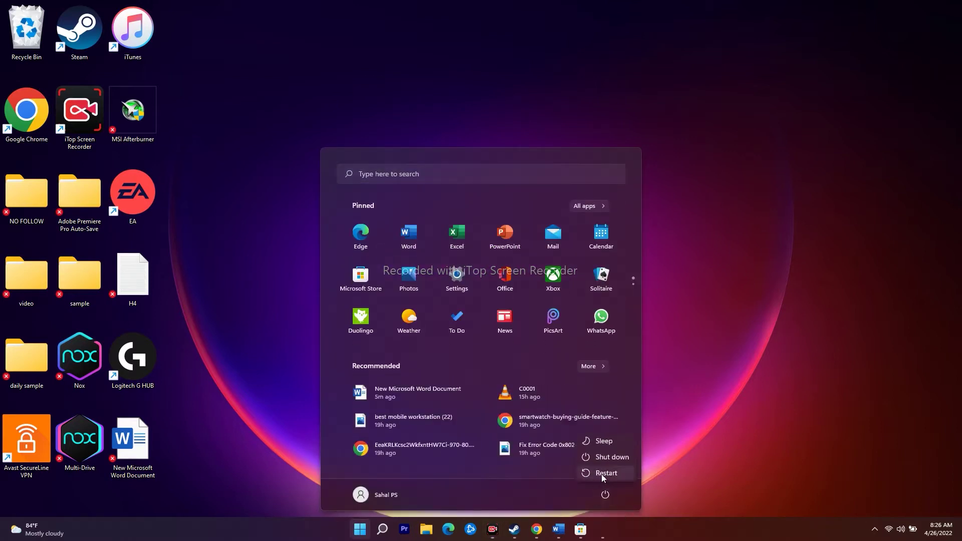
{"action": "left_click", "coordinate": [667, 362]}
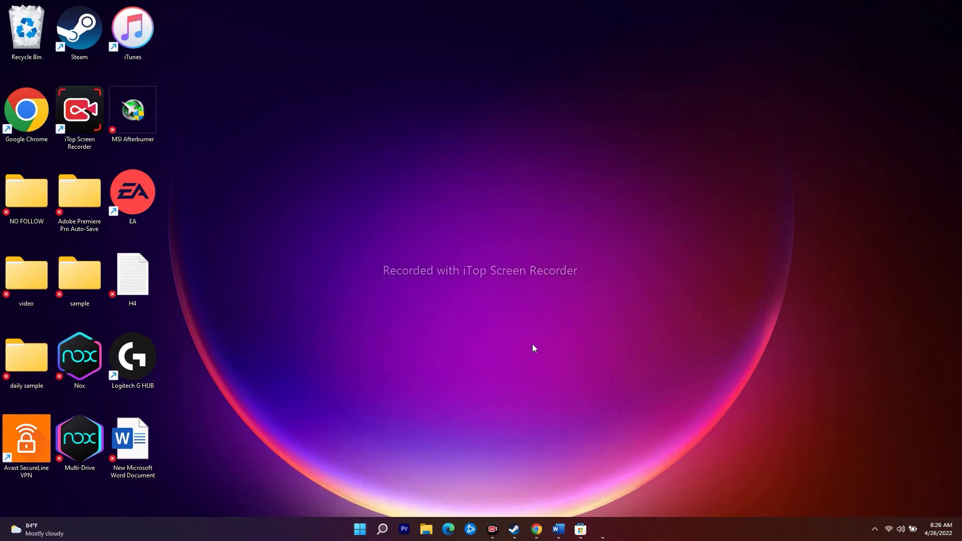
{"action": "left_click", "coordinate": [559, 529]}
{"action": "left_click_drag", "start_coordinate": [482, 171], "coordinate": [406, 181]}
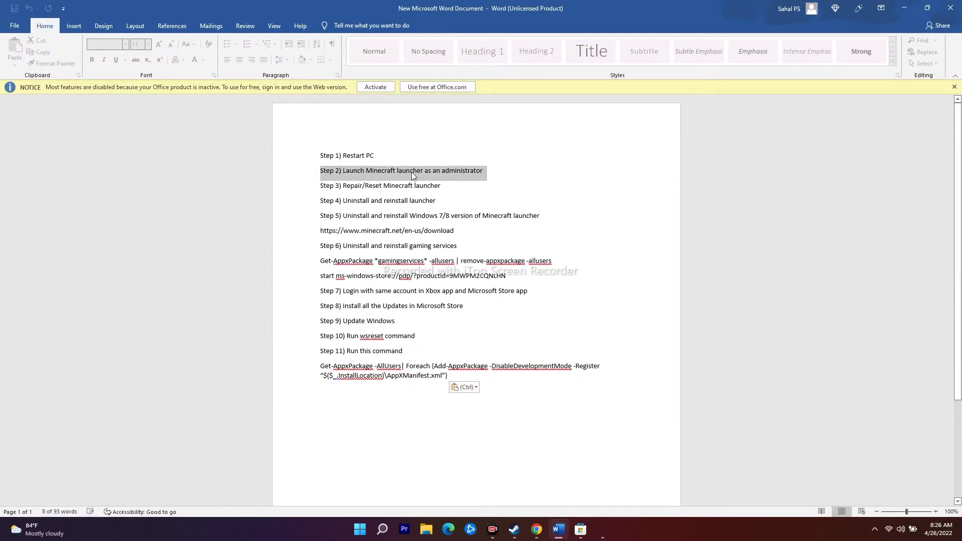
{"action": "left_click", "coordinate": [492, 170]}
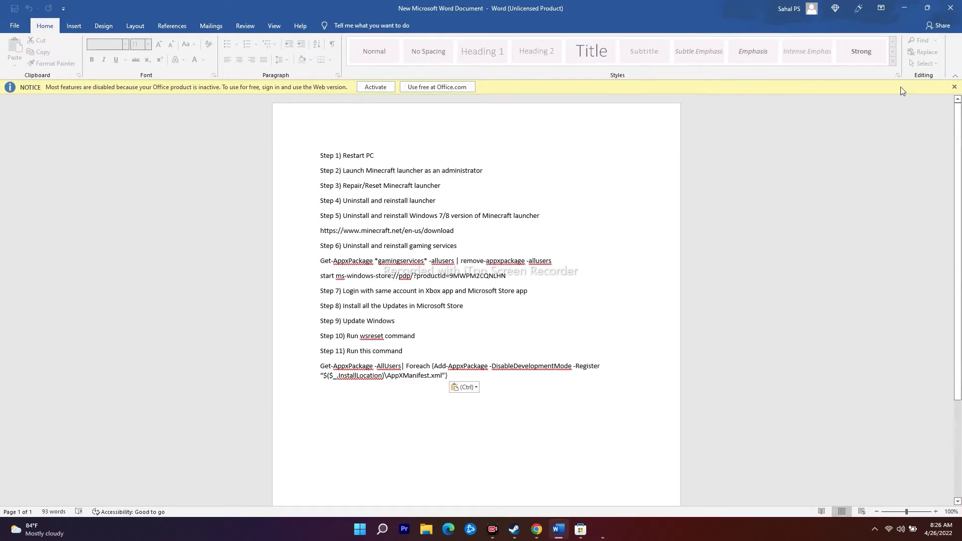
{"action": "left_click", "coordinate": [905, 8]}
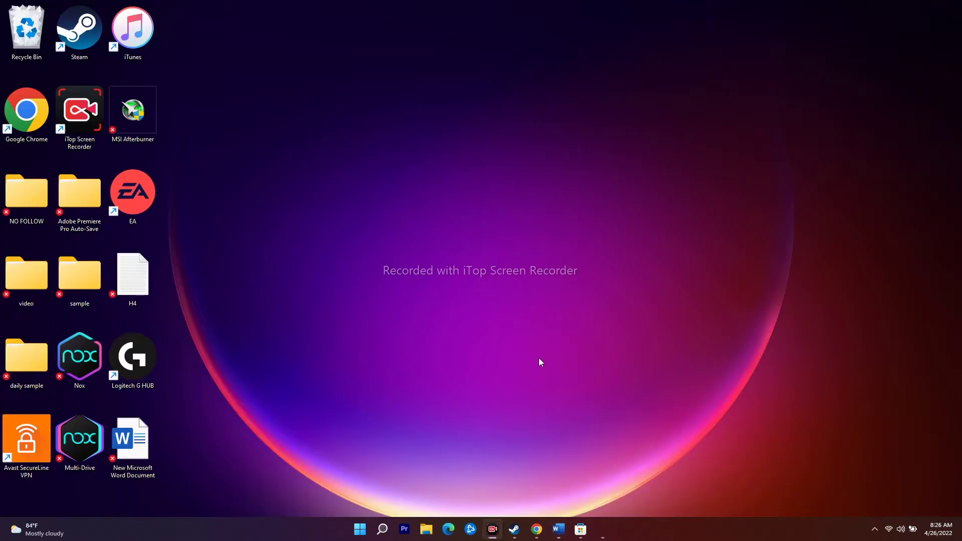
Search 'minecraft', run Minecraft Launcher as administrator, then minimize its window.
{"action": "left_click", "coordinate": [382, 532]}
{"action": "type", "text": "minecr"}
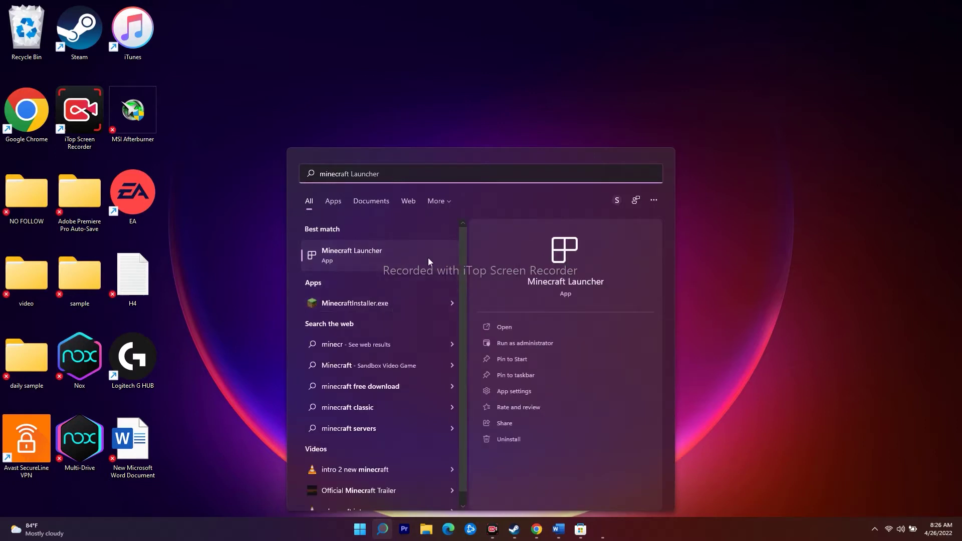
{"action": "left_click", "coordinate": [546, 343]}
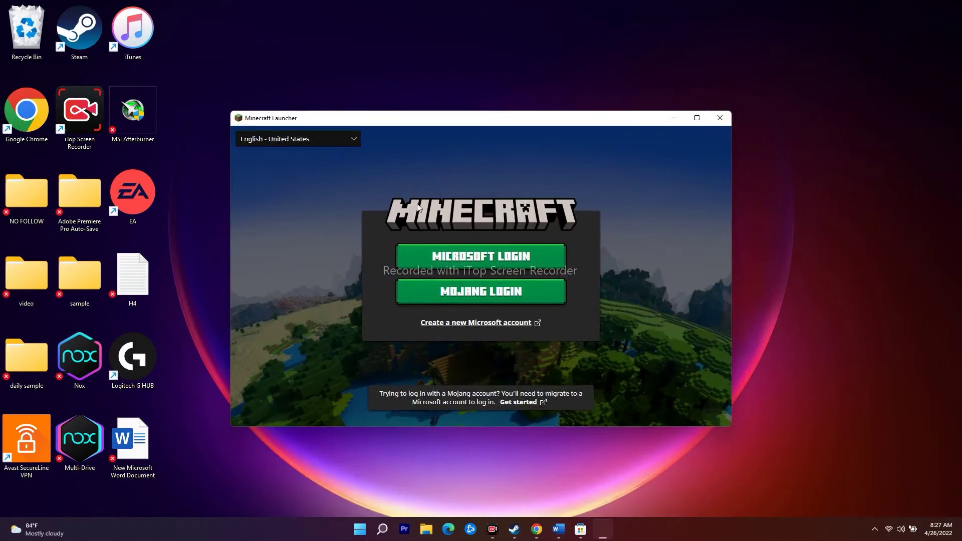
{"action": "left_click", "coordinate": [674, 119]}
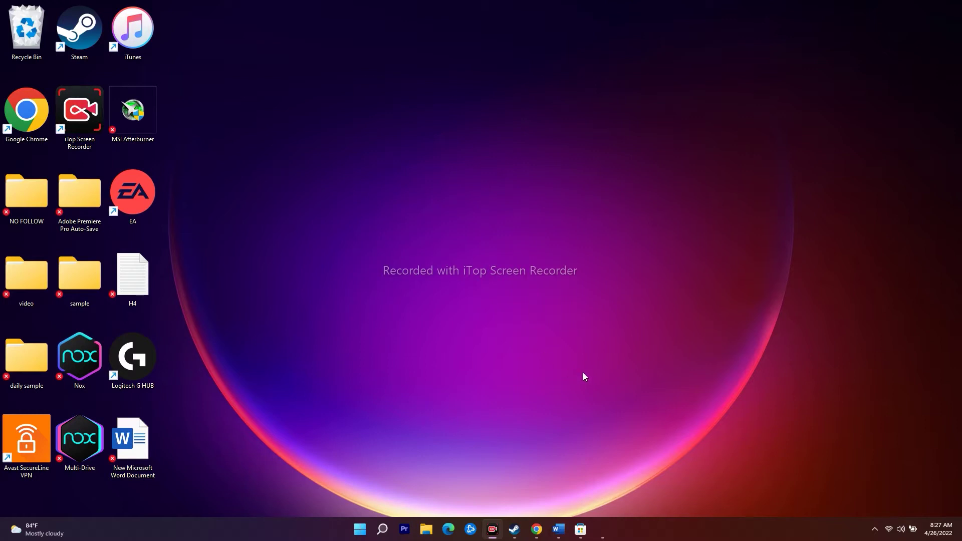
Open Minecraft Launcher's App settings page from the Search results.
{"action": "left_click", "coordinate": [382, 529]}
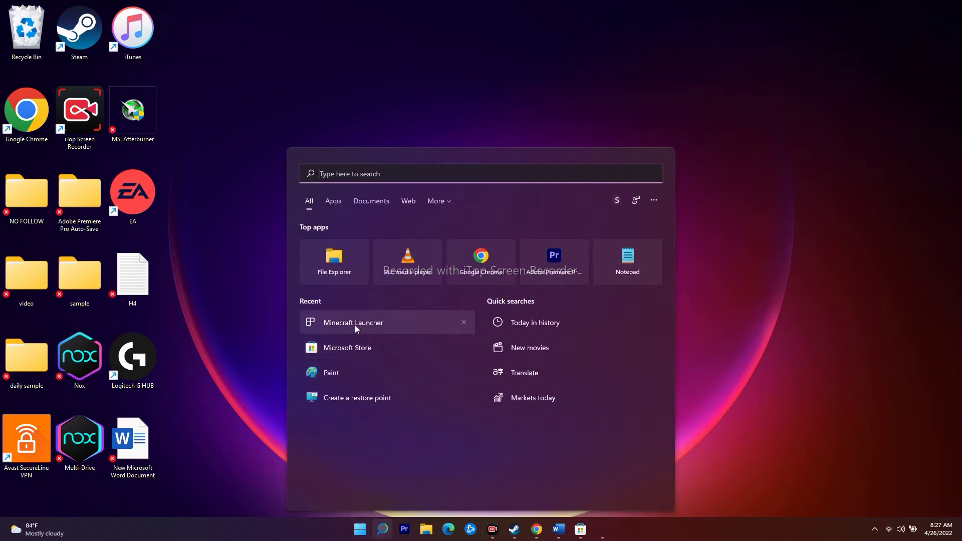
{"action": "right_click", "coordinate": [393, 325]}
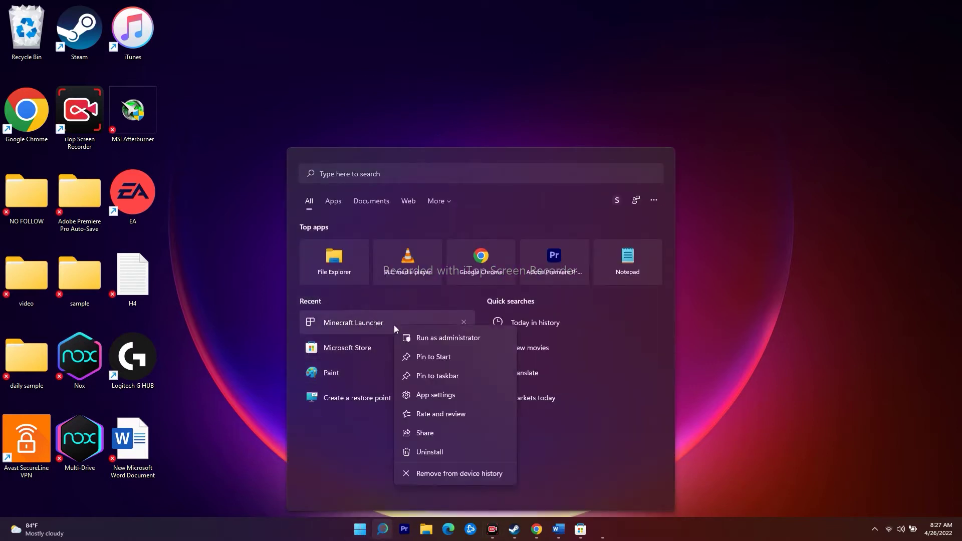
{"action": "left_click", "coordinate": [427, 394]}
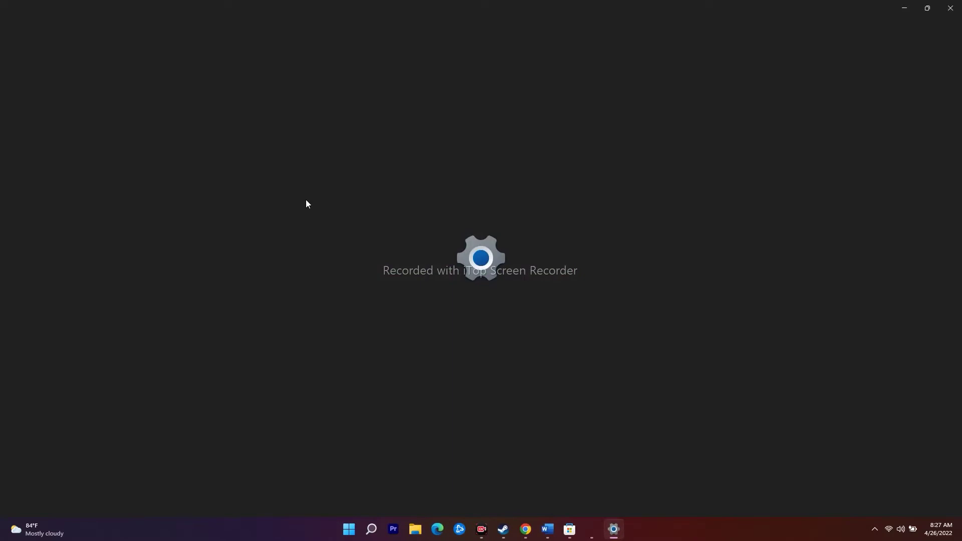
{"action": "scroll", "coordinate": [407, 257], "scroll_direction": "down", "scroll_amount": 10}
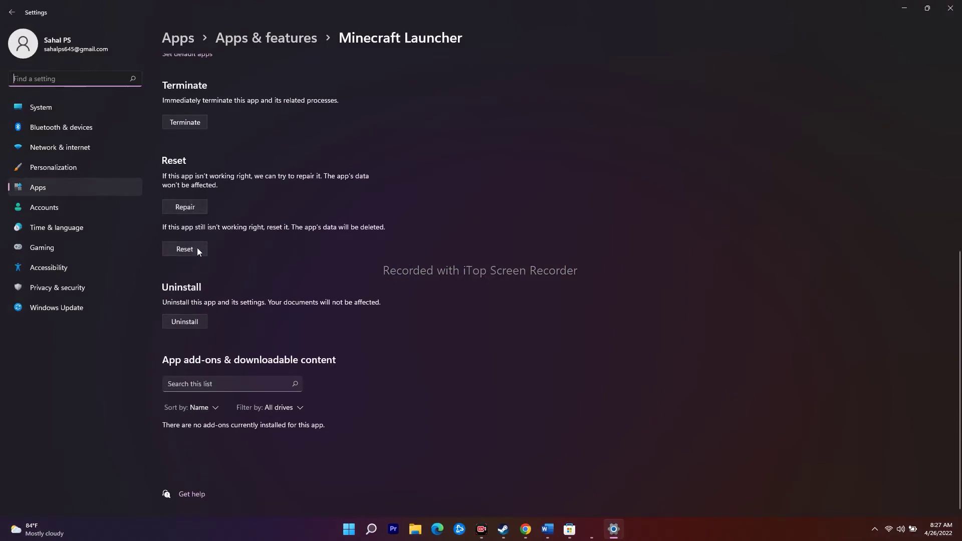
Repair the Minecraft Launcher app, then reset it and confirm the reset.
{"action": "left_click", "coordinate": [186, 206]}
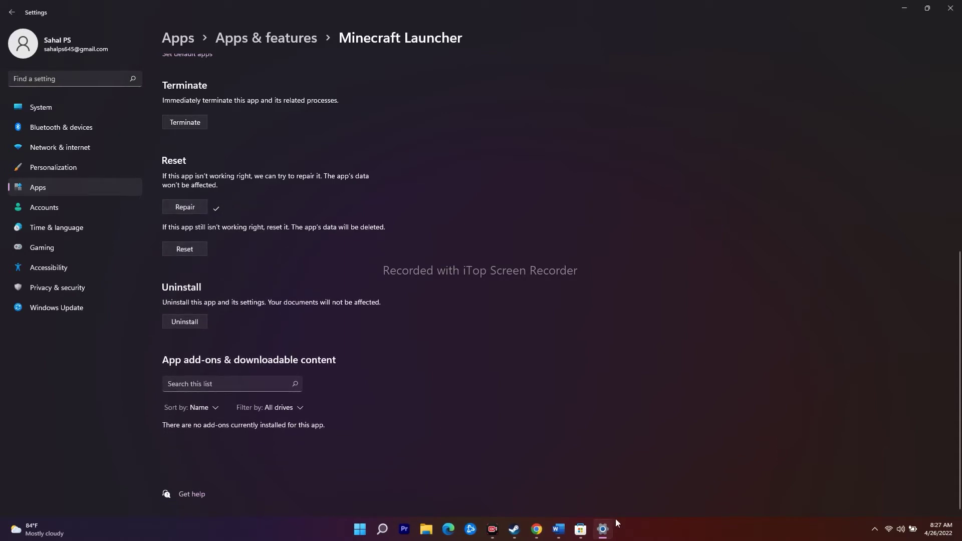
{"action": "left_click", "coordinate": [197, 252]}
{"action": "left_click", "coordinate": [239, 222]}
Minimize Settings, bring up the Store's Minecraft Launcher page, then minimize the Store.
{"action": "left_click", "coordinate": [904, 8]}
{"action": "mouse_move", "coordinate": [582, 534]}
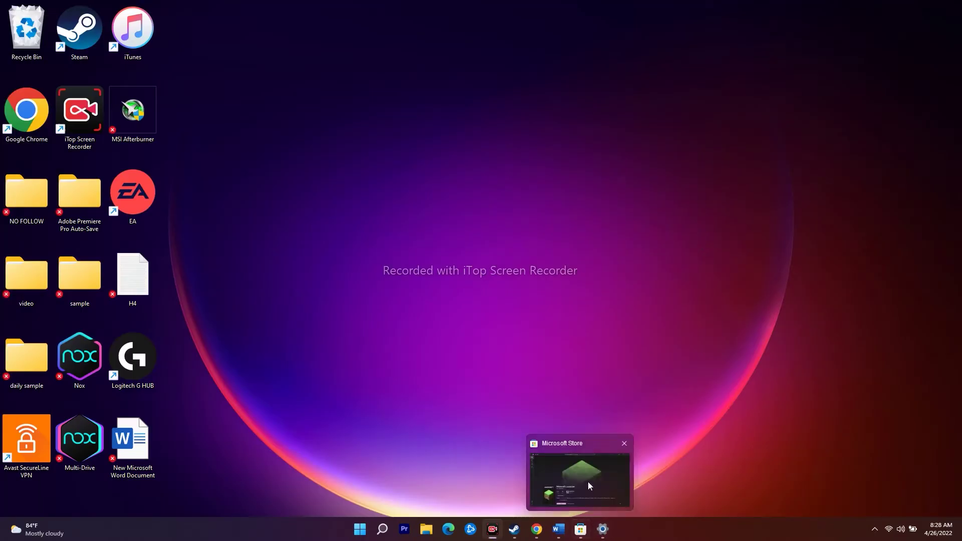
{"action": "left_click", "coordinate": [603, 475]}
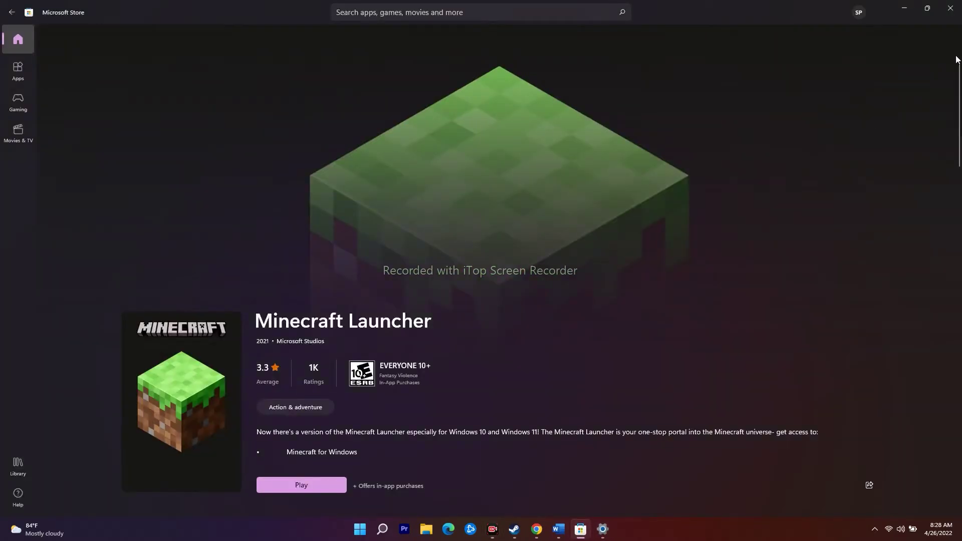
{"action": "left_click", "coordinate": [905, 9]}
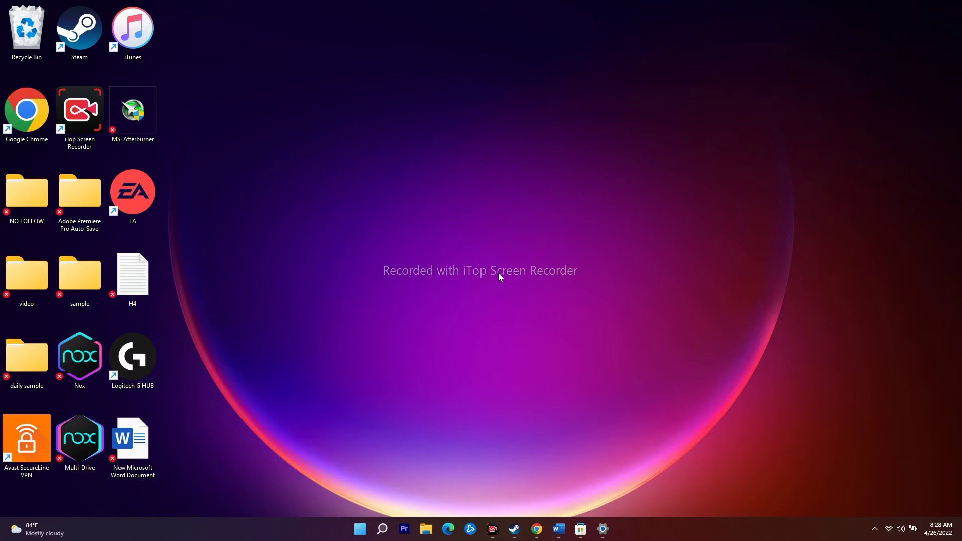
{"action": "left_click", "coordinate": [382, 529]}
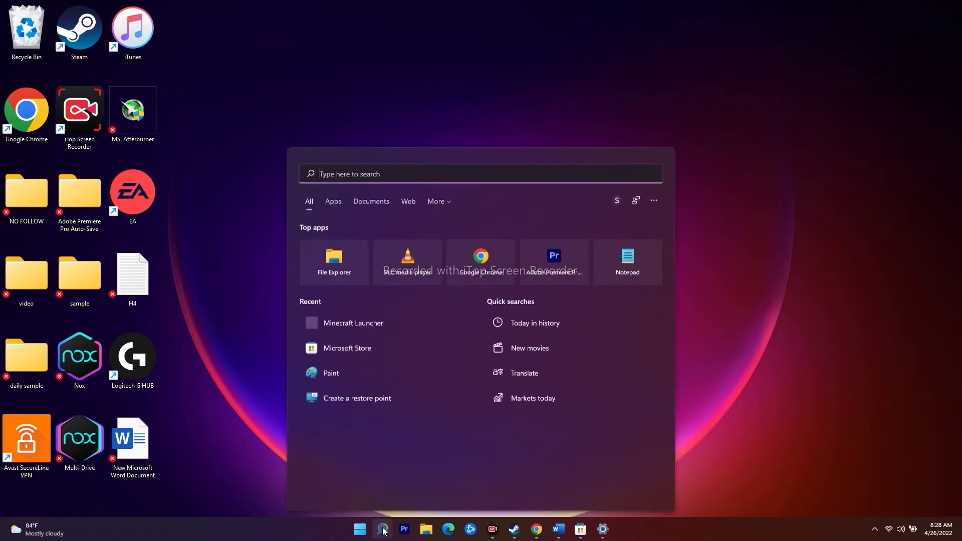
{"action": "right_click", "coordinate": [383, 325]}
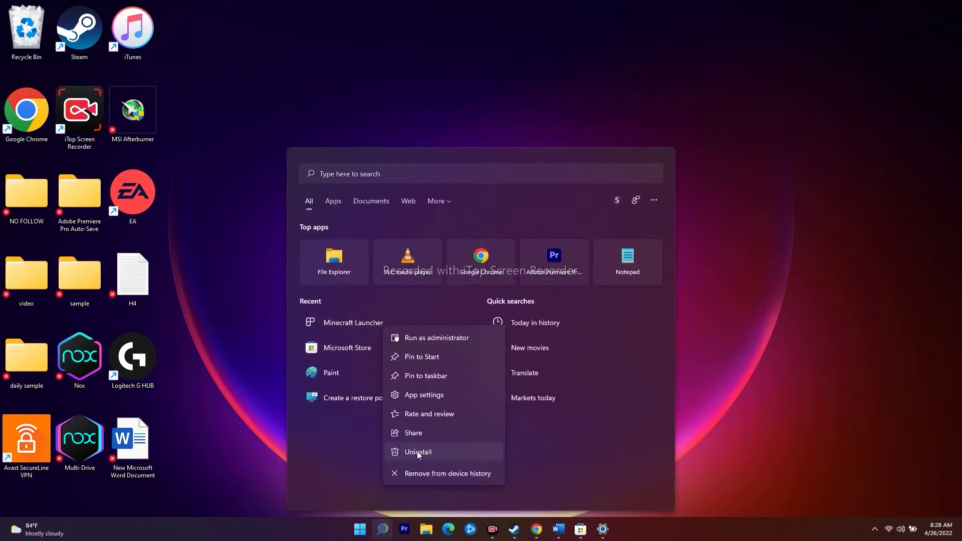
{"action": "left_click", "coordinate": [756, 381]}
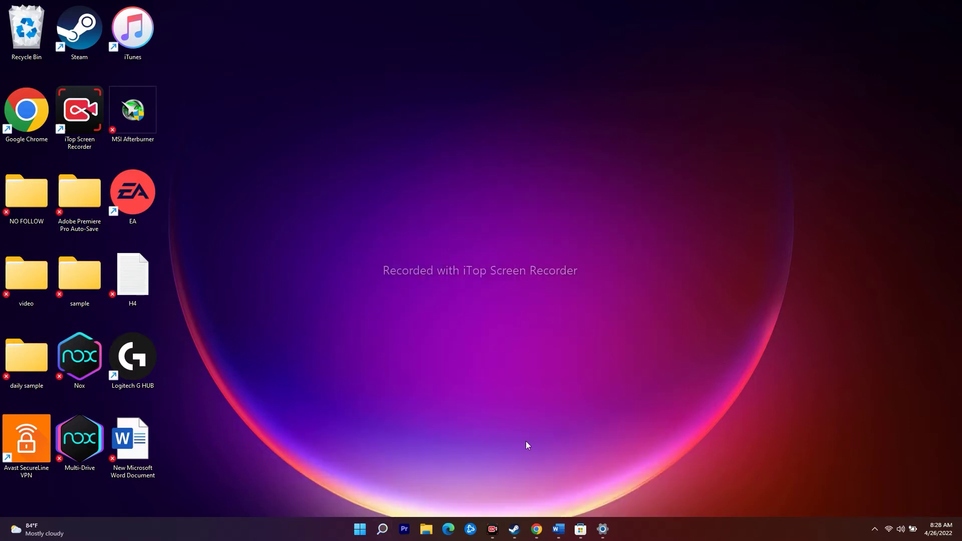
{"action": "left_click", "coordinate": [360, 528]}
{"action": "left_click", "coordinate": [605, 494]}
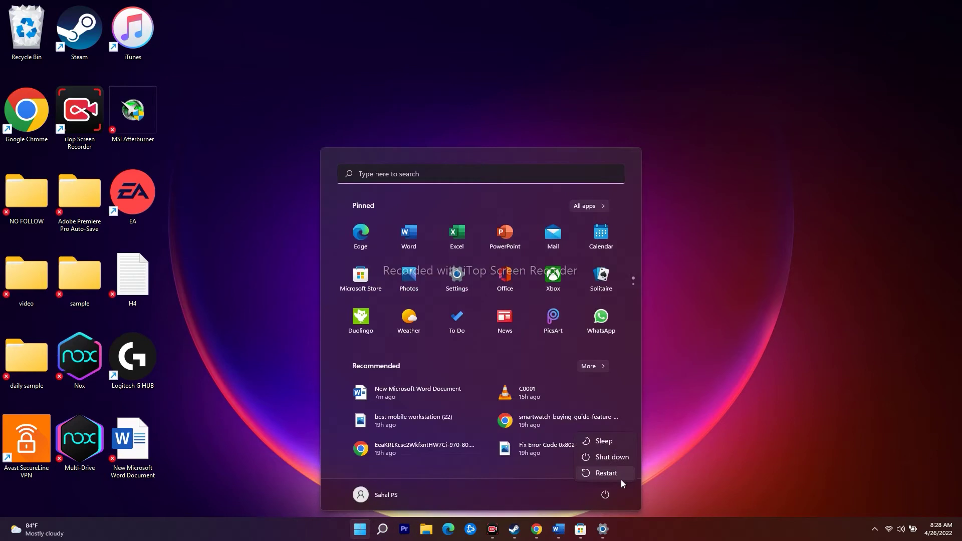
{"action": "left_click", "coordinate": [711, 407]}
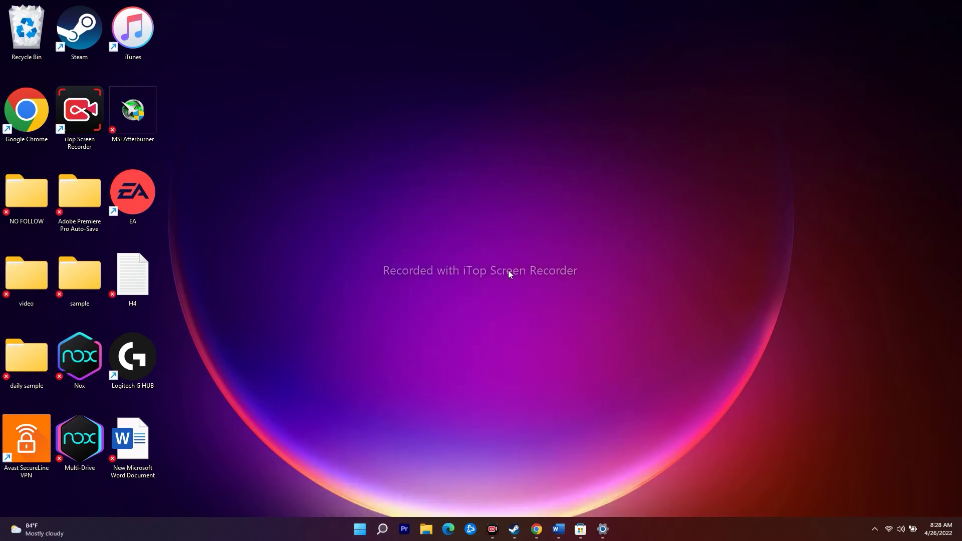
{"action": "left_click", "coordinate": [580, 529]}
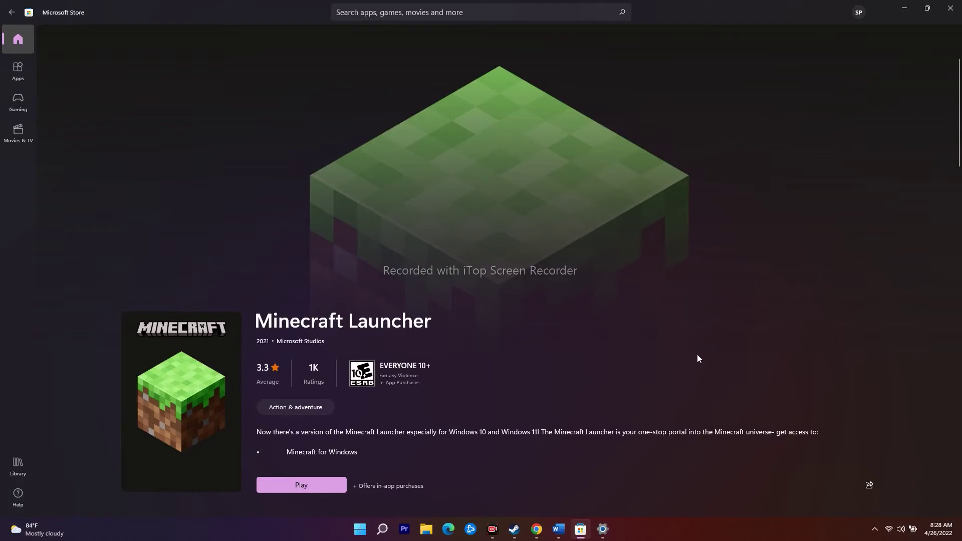
{"action": "left_click", "coordinate": [905, 11]}
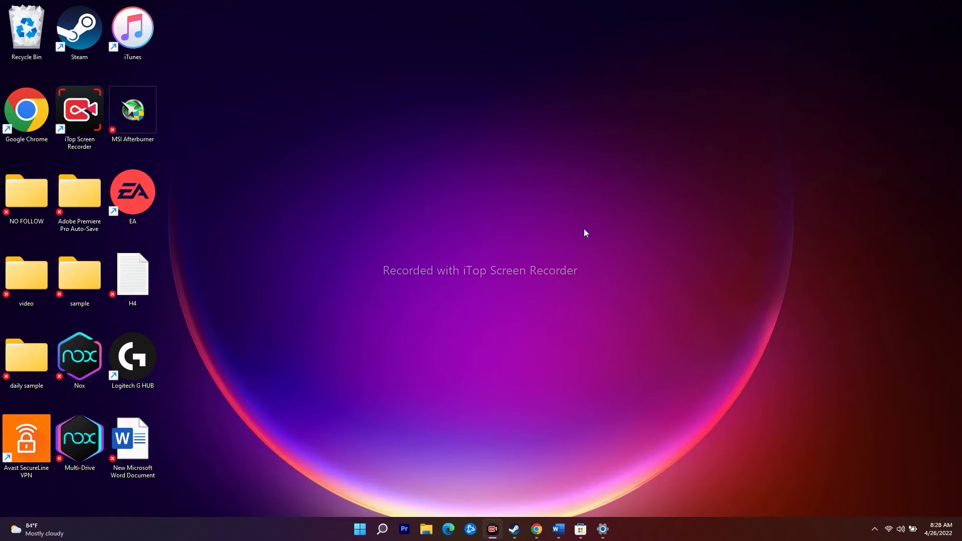
Download the Windows 7/8 MinecraftInstaller.msi from minecraft.net in Chrome, then minimize Chrome.
{"action": "left_click", "coordinate": [538, 530]}
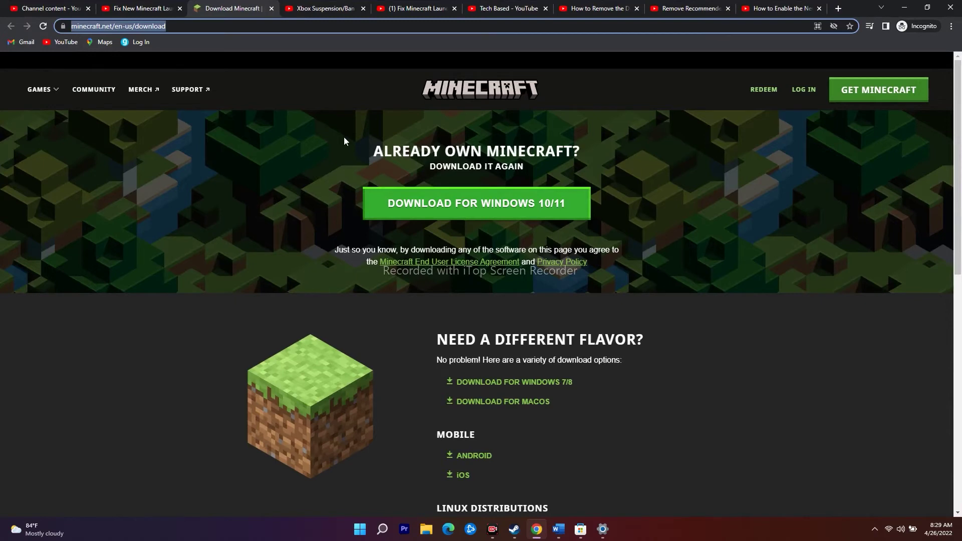
{"action": "left_click", "coordinate": [739, 348]}
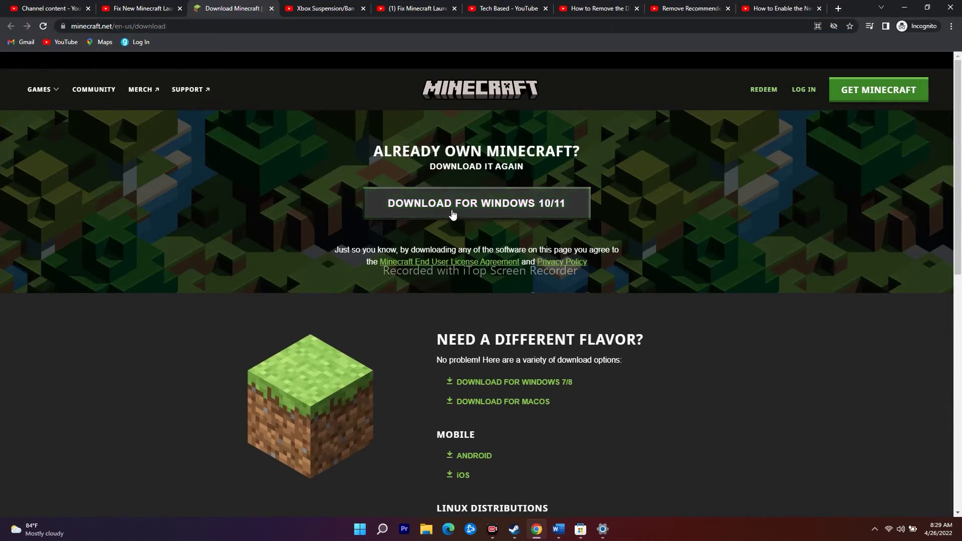
{"action": "scroll", "coordinate": [700, 297], "scroll_direction": "down", "scroll_amount": 3}
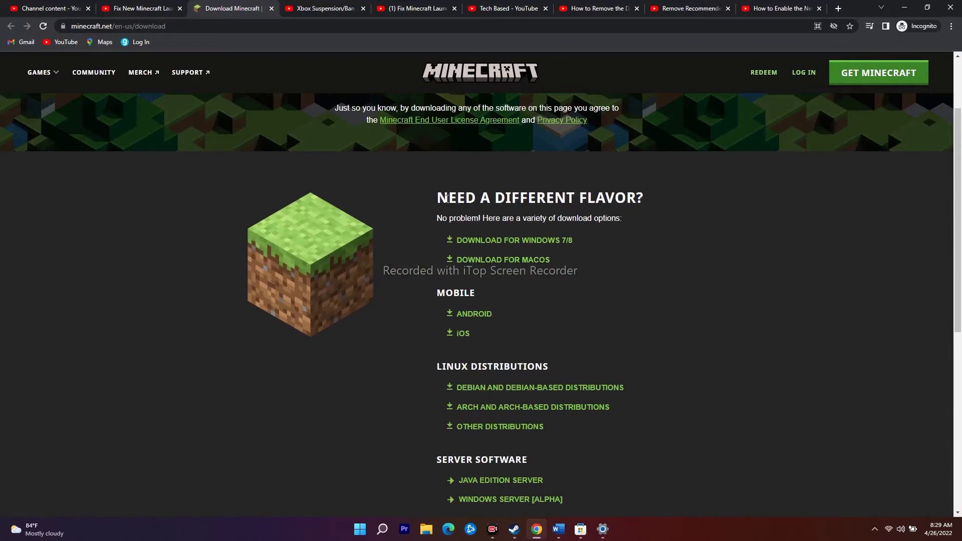
{"action": "left_click_drag", "start_coordinate": [448, 198], "coordinate": [646, 199]}
{"action": "left_click", "coordinate": [623, 254]}
{"action": "left_click", "coordinate": [563, 242]}
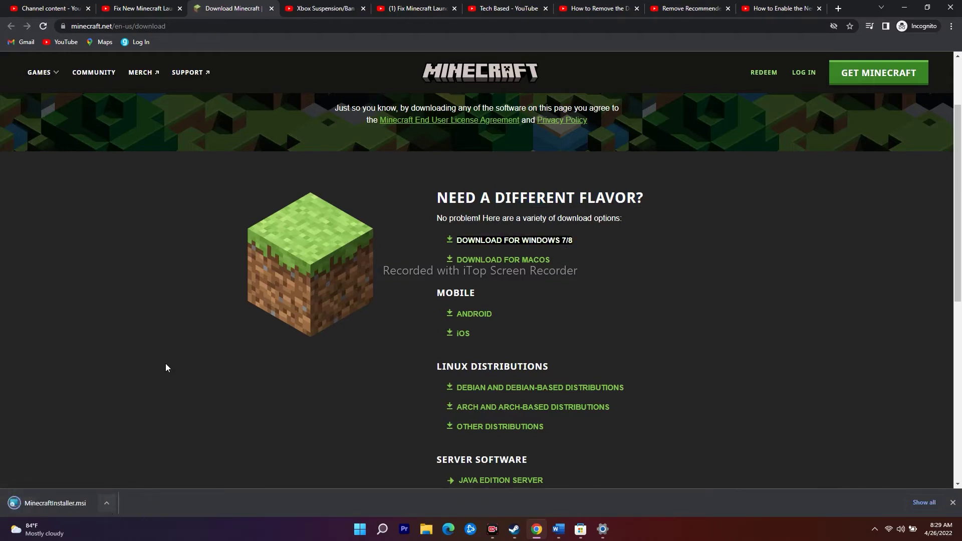
{"action": "left_click", "coordinate": [904, 8]}
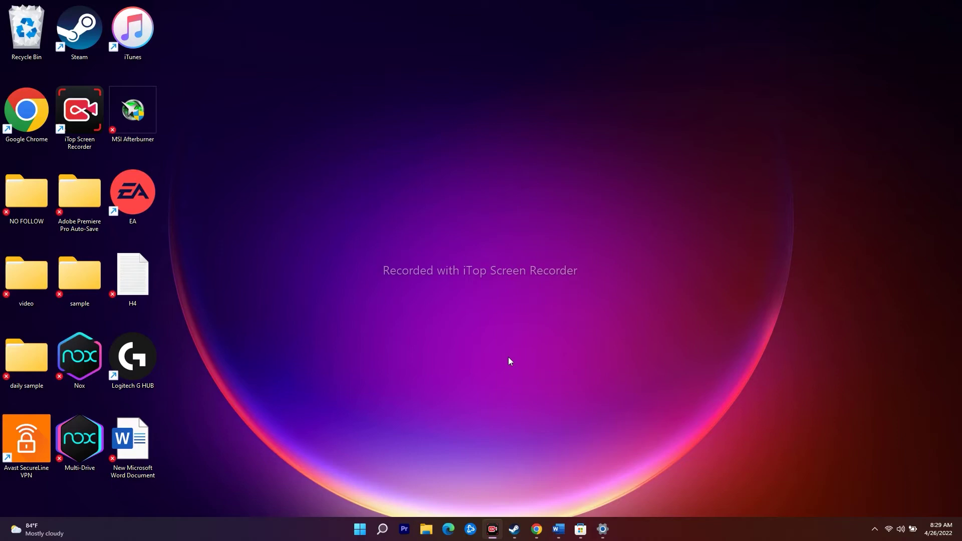
Copy the Step 6 'Get-AppxPackage gamingservices' removal command line from the Word document.
{"action": "left_click", "coordinate": [558, 529]}
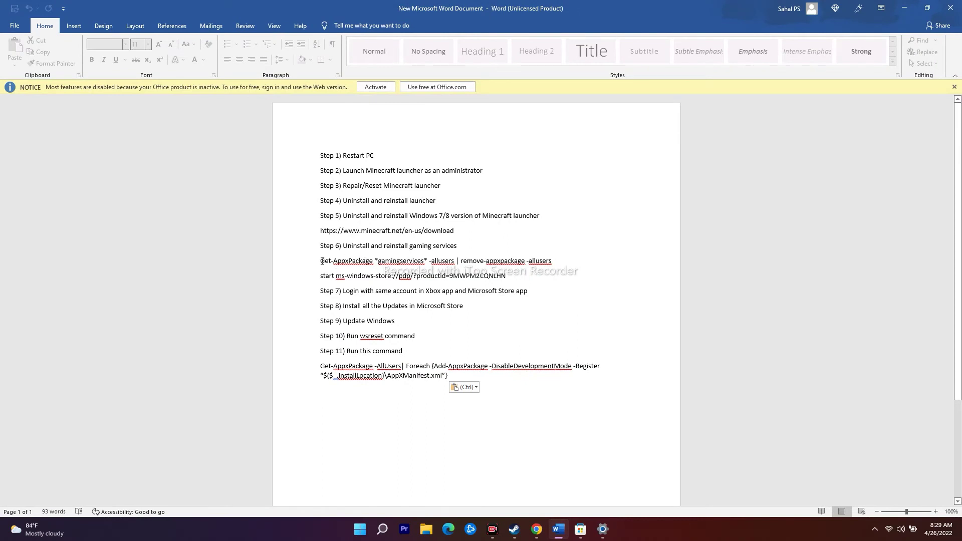
{"action": "left_click_drag", "start_coordinate": [322, 261], "coordinate": [564, 263]}
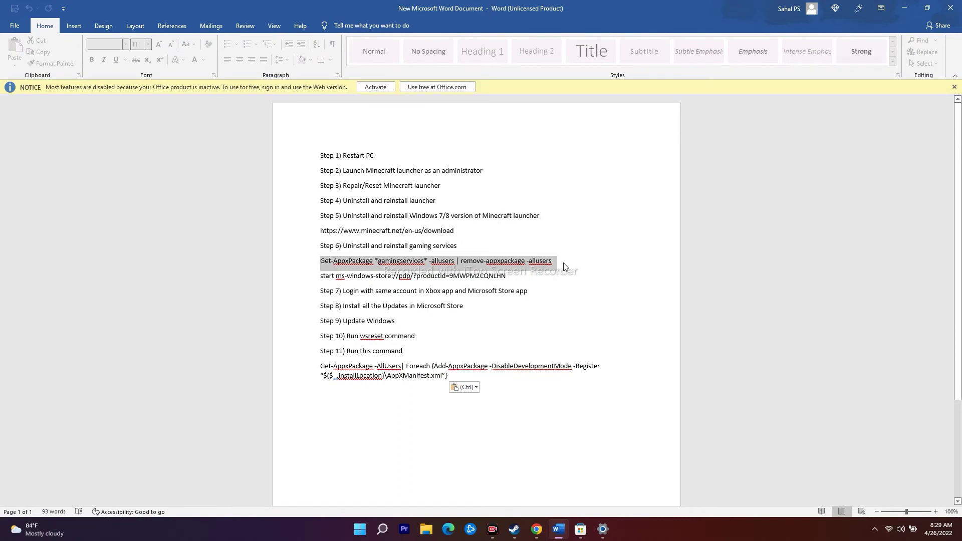
{"action": "right_click", "coordinate": [550, 265]}
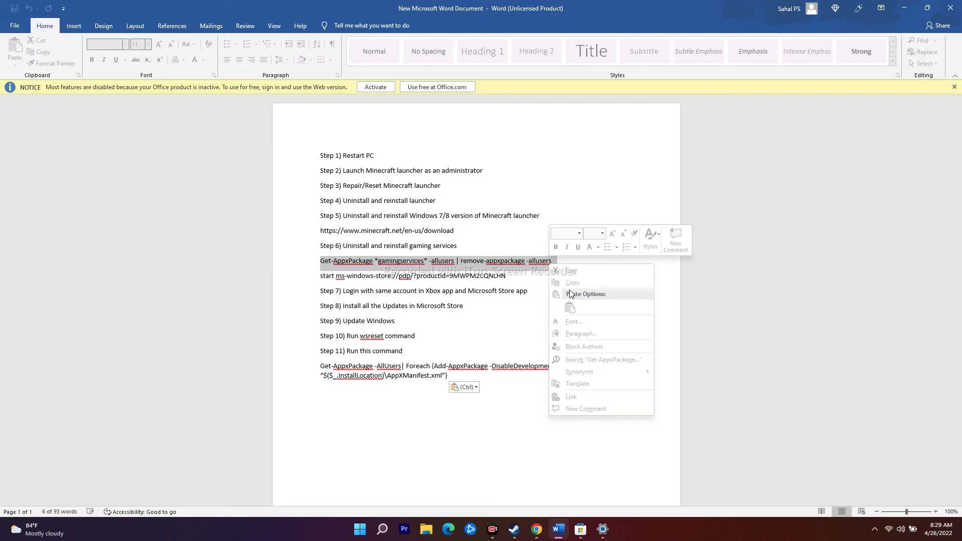
{"action": "left_click", "coordinate": [521, 265]}
{"action": "right_click", "coordinate": [556, 266]}
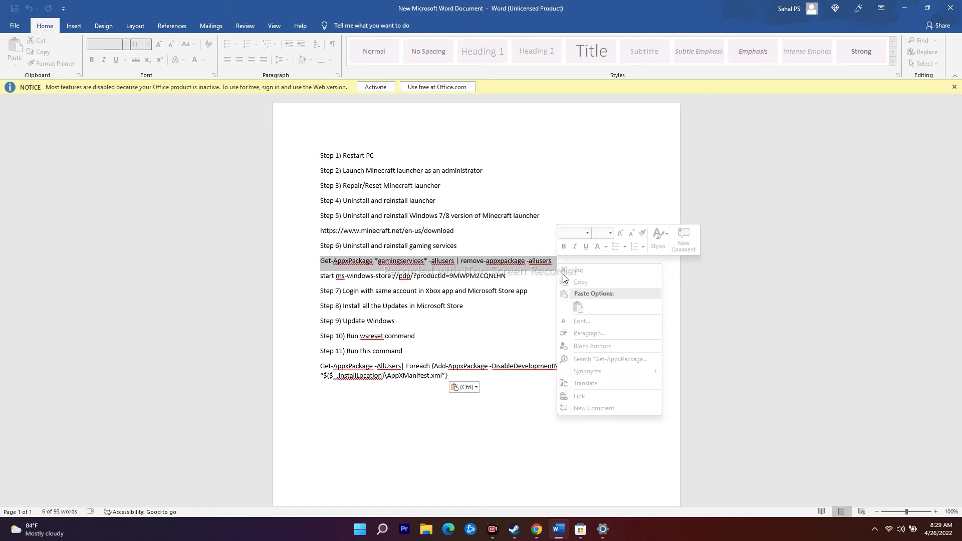
{"action": "left_click", "coordinate": [572, 283]}
{"action": "left_click", "coordinate": [543, 256]}
Open Windows PowerShell as administrator by searching 'power'.
{"action": "key", "text": "super+d"}
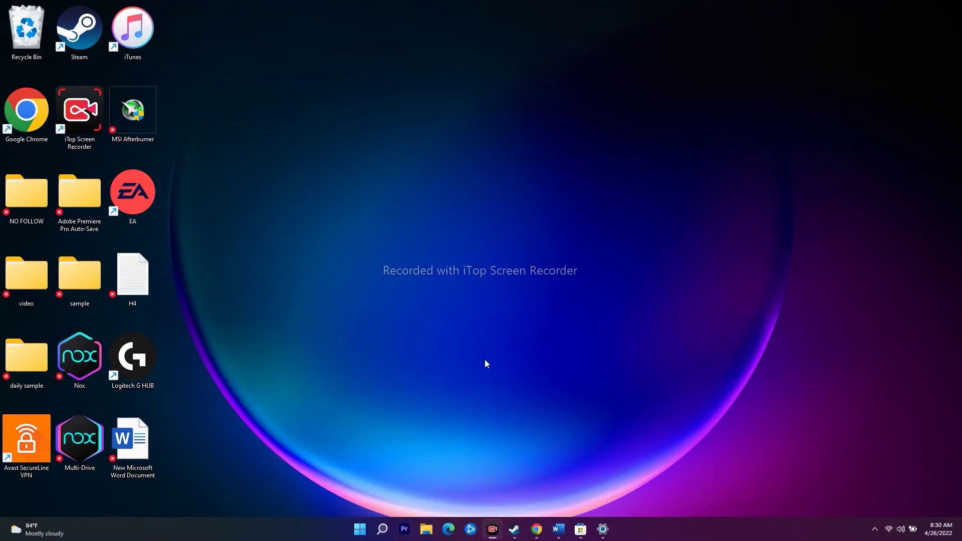
{"action": "left_click", "coordinate": [383, 529]}
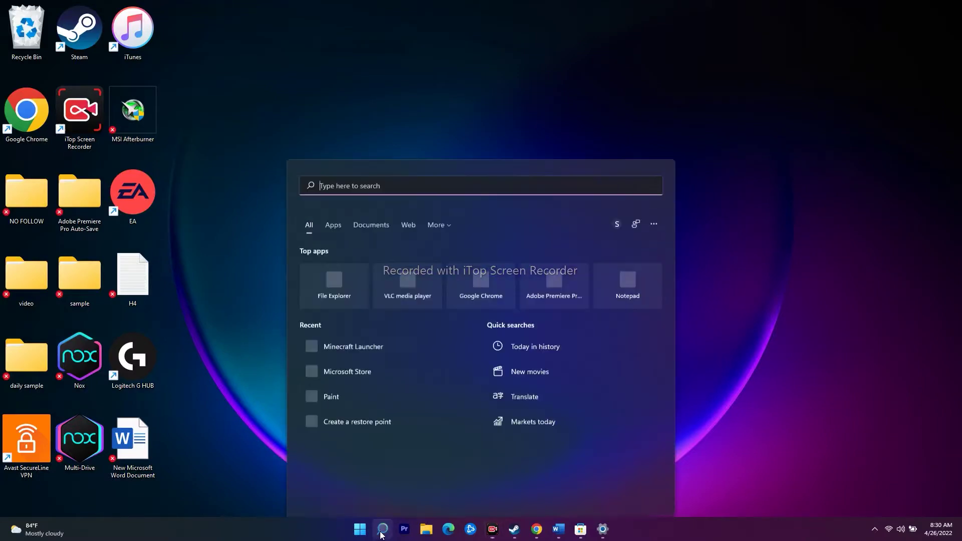
{"action": "type", "text": "power"}
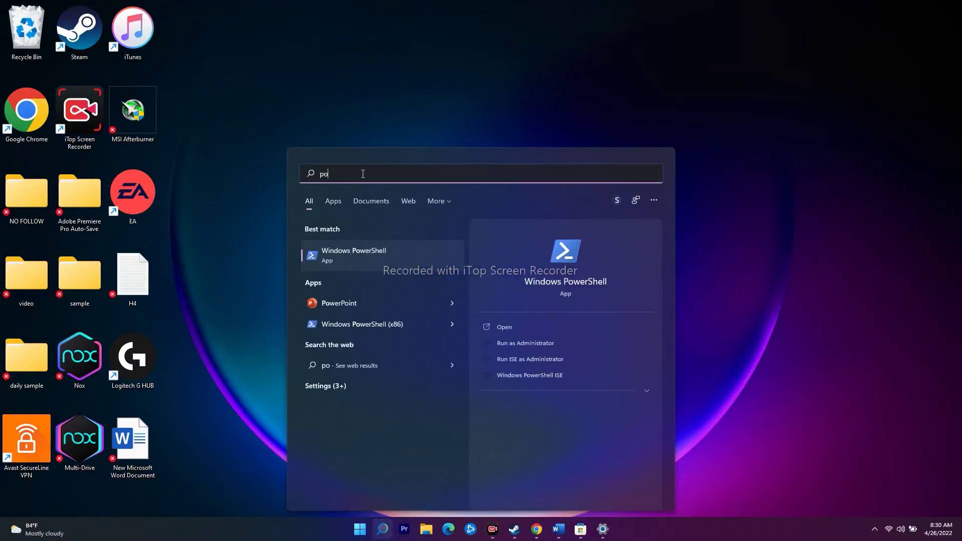
{"action": "left_click", "coordinate": [536, 344]}
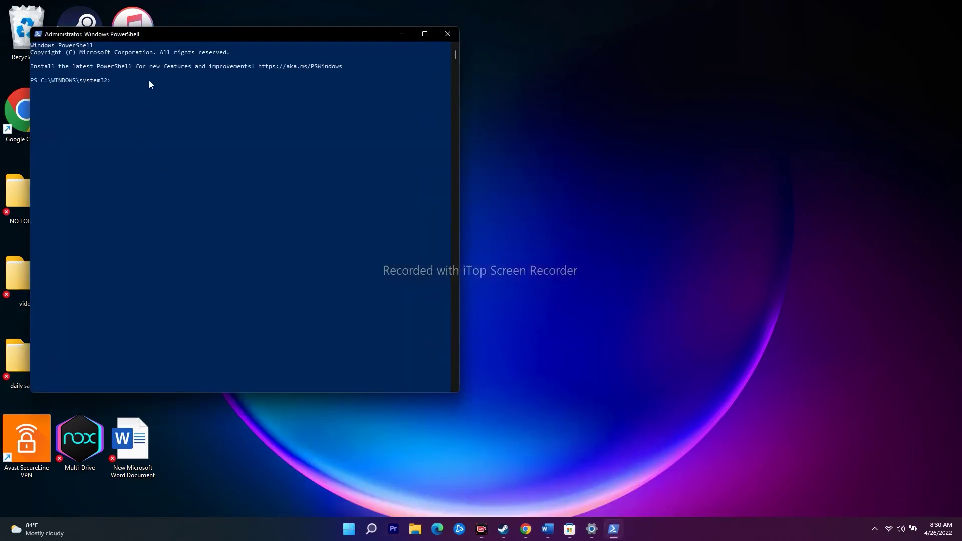
Paste and run the Gaming Services removal command, then the command opening its Store page.
{"action": "right_click", "coordinate": [143, 82]}
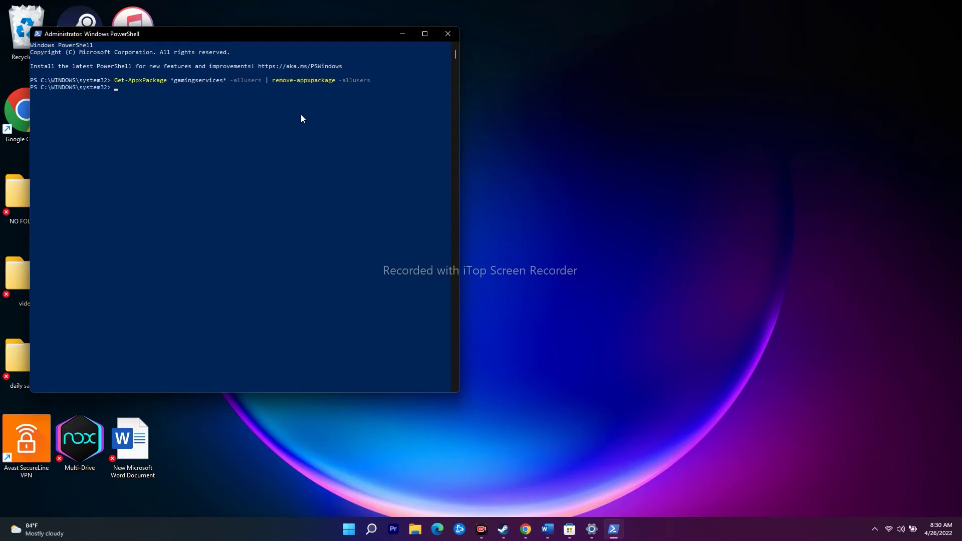
{"action": "left_click", "coordinate": [402, 35]}
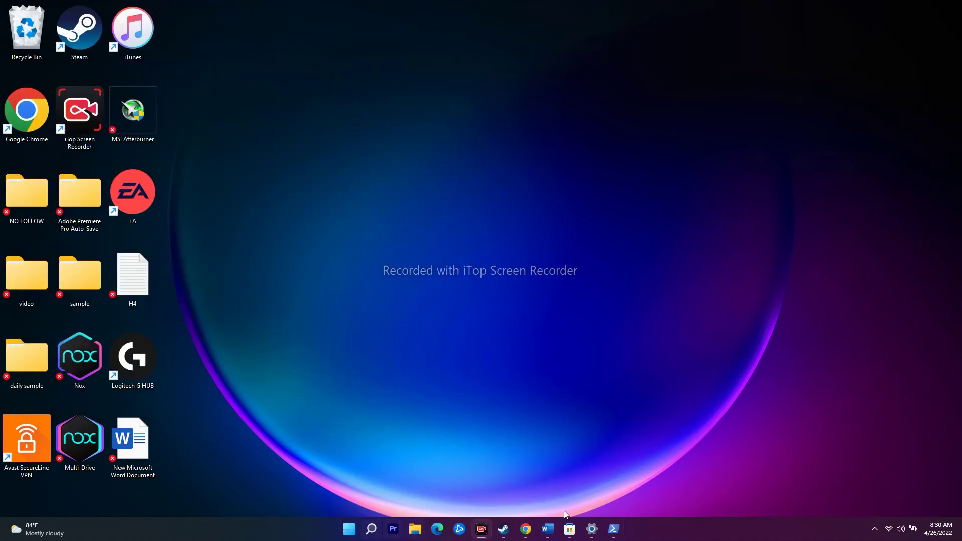
{"action": "left_click", "coordinate": [614, 529]}
{"action": "right_click", "coordinate": [132, 104]}
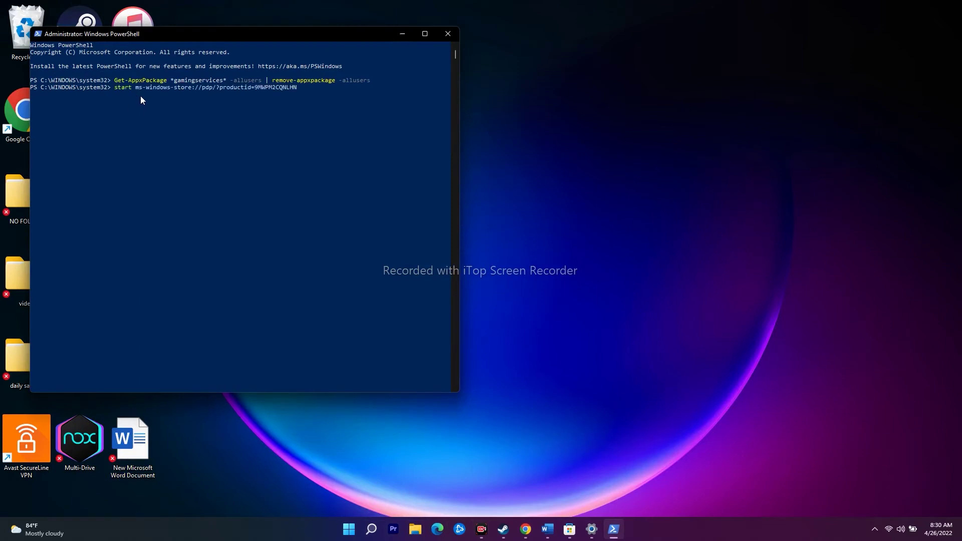
{"action": "key", "text": "Return"}
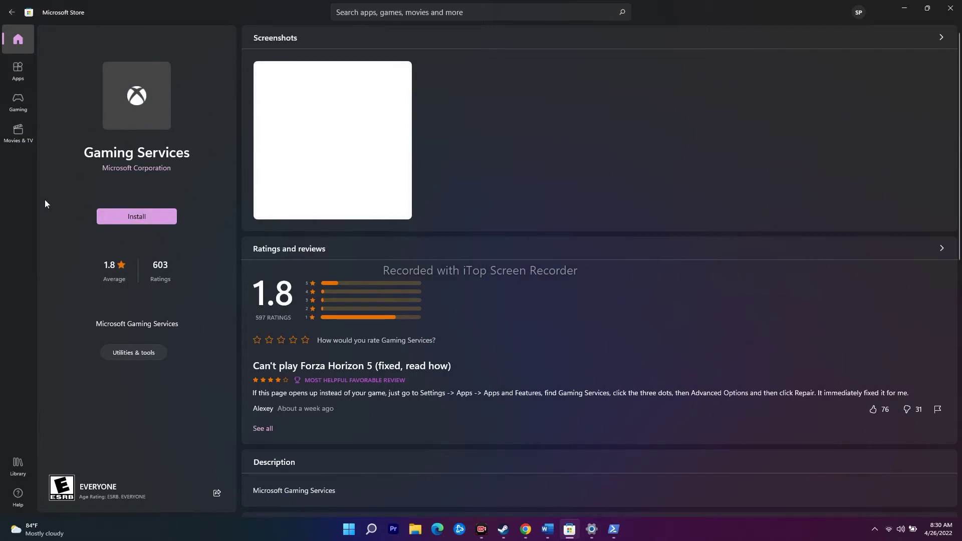
Start the Gaming Services install in the Store, minimize the Store and close PowerShell.
{"action": "left_click", "coordinate": [99, 214]}
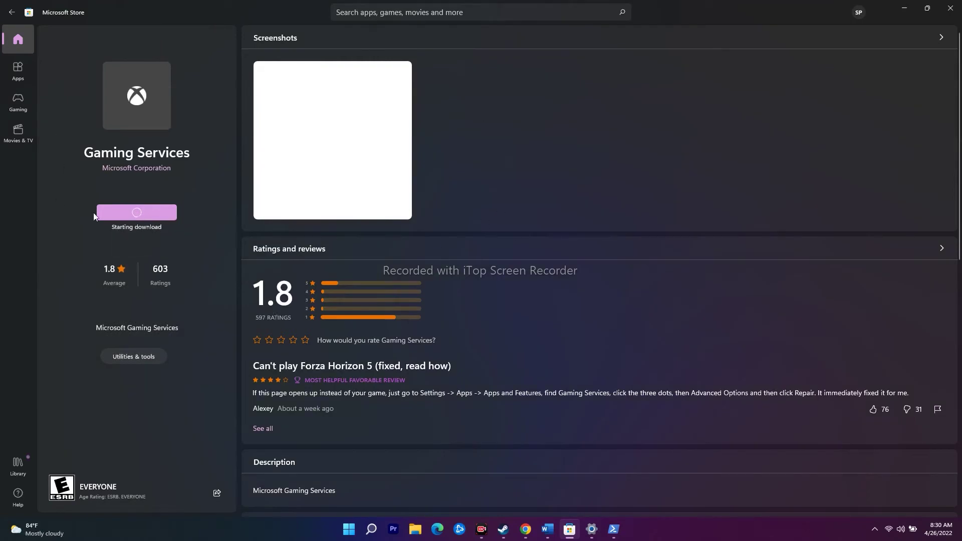
{"action": "left_click", "coordinate": [906, 13]}
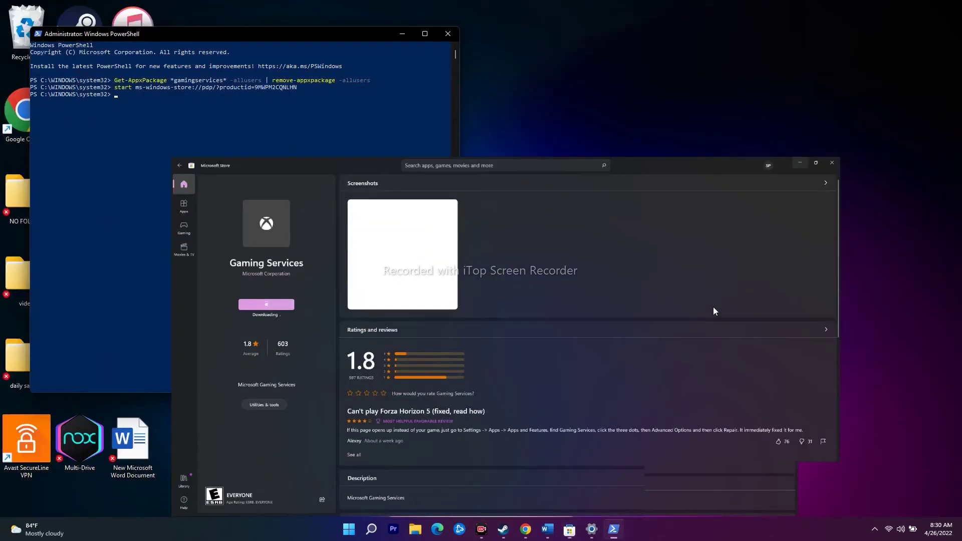
{"action": "left_click", "coordinate": [453, 35]}
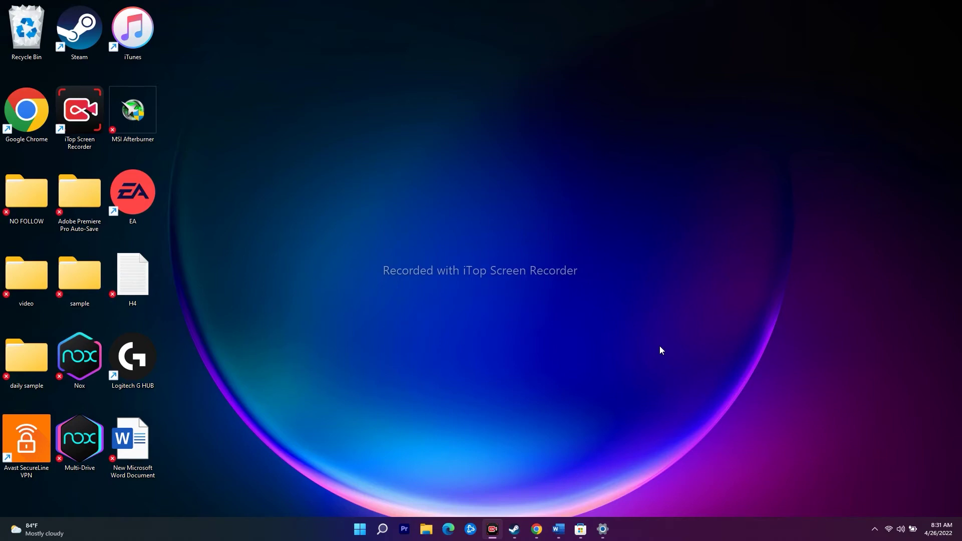
{"action": "left_click", "coordinate": [581, 528]}
{"action": "left_click", "coordinate": [858, 14]}
{"action": "left_click_drag", "start_coordinate": [805, 44], "coordinate": [742, 47]}
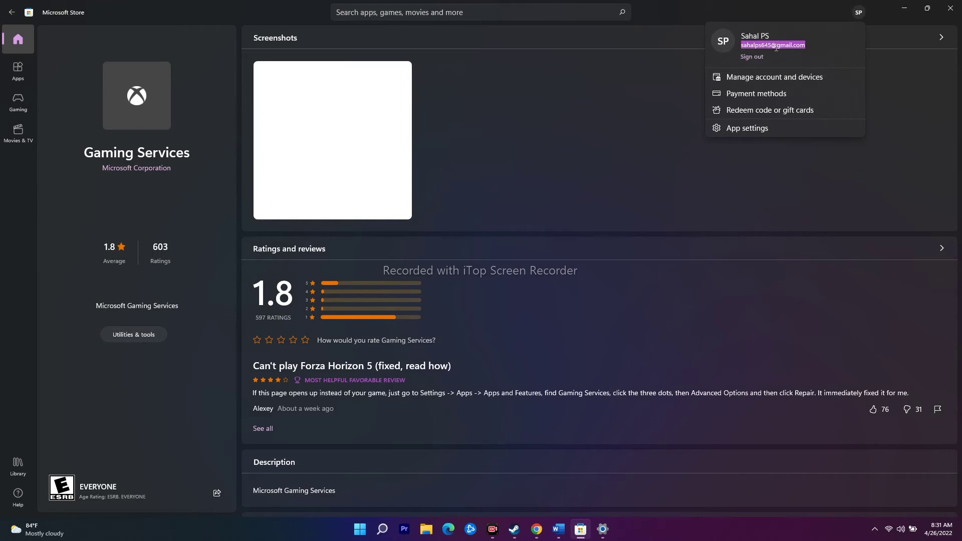
{"action": "key", "text": "Escape"}
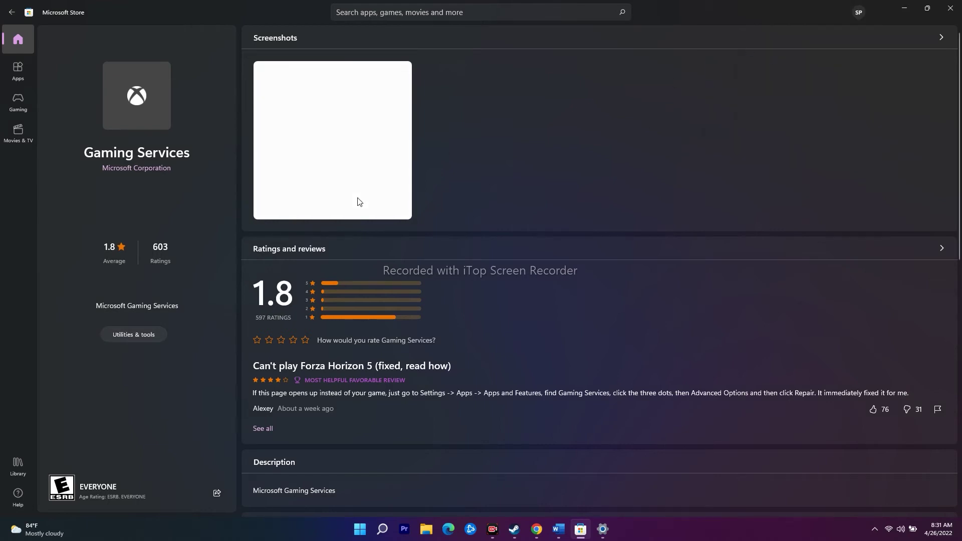
{"action": "left_click", "coordinate": [858, 13]}
{"action": "left_click_drag", "start_coordinate": [806, 45], "coordinate": [741, 46]}
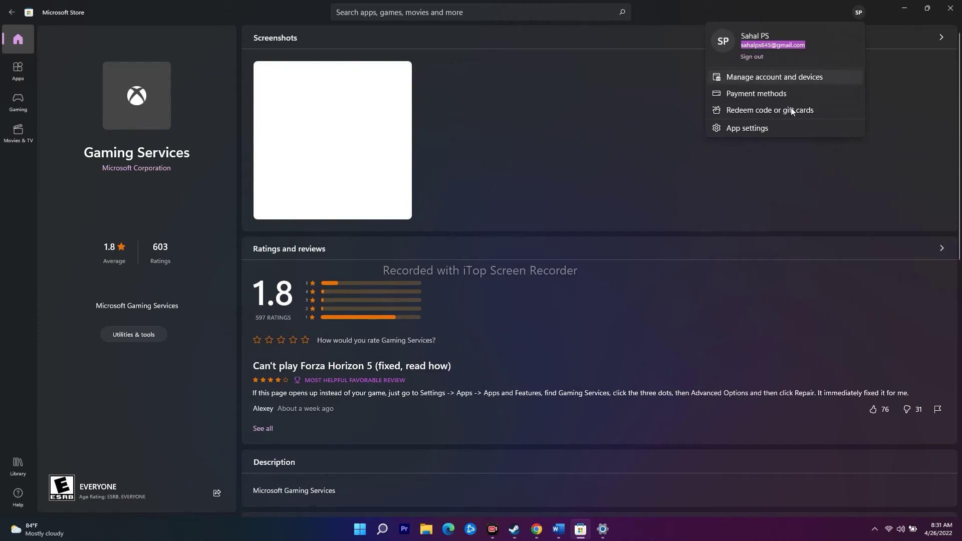
{"action": "left_click", "coordinate": [798, 198]}
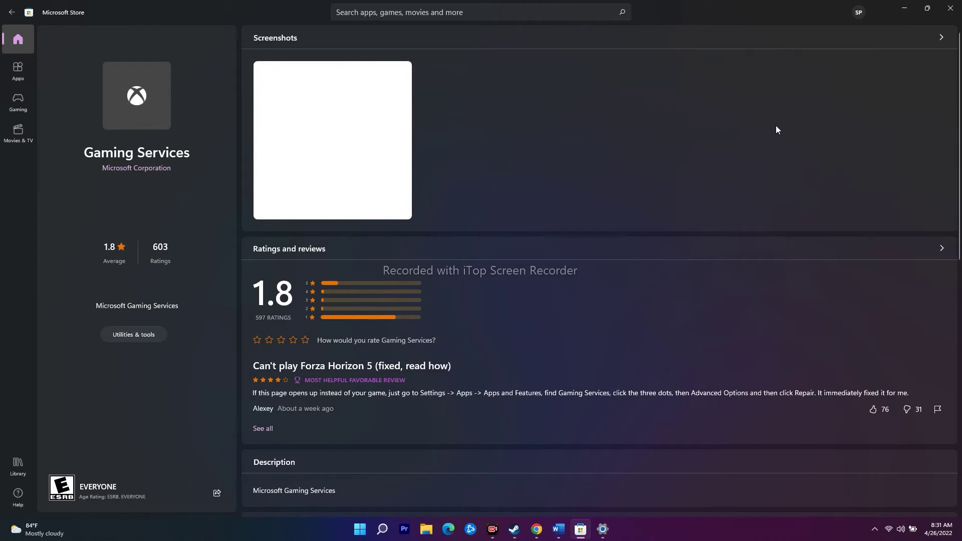
{"action": "left_click", "coordinate": [905, 8]}
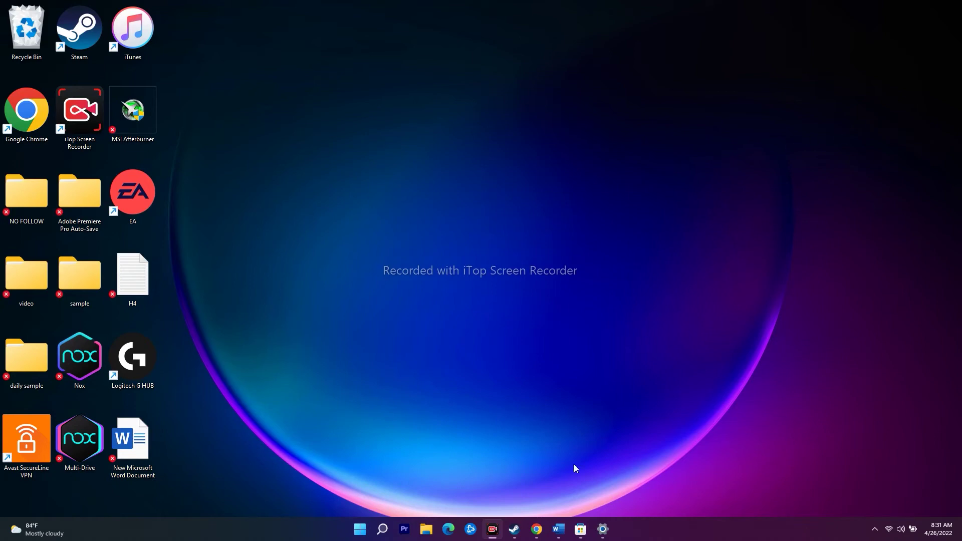
Run Get updates in the Store's Library, then minimize the Store.
{"action": "left_click", "coordinate": [580, 529]}
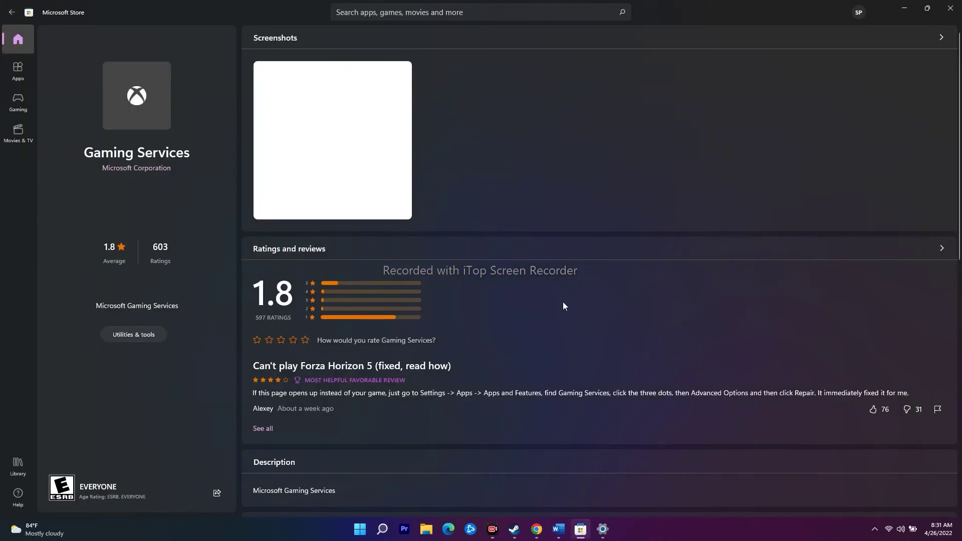
{"action": "left_click", "coordinate": [15, 465]}
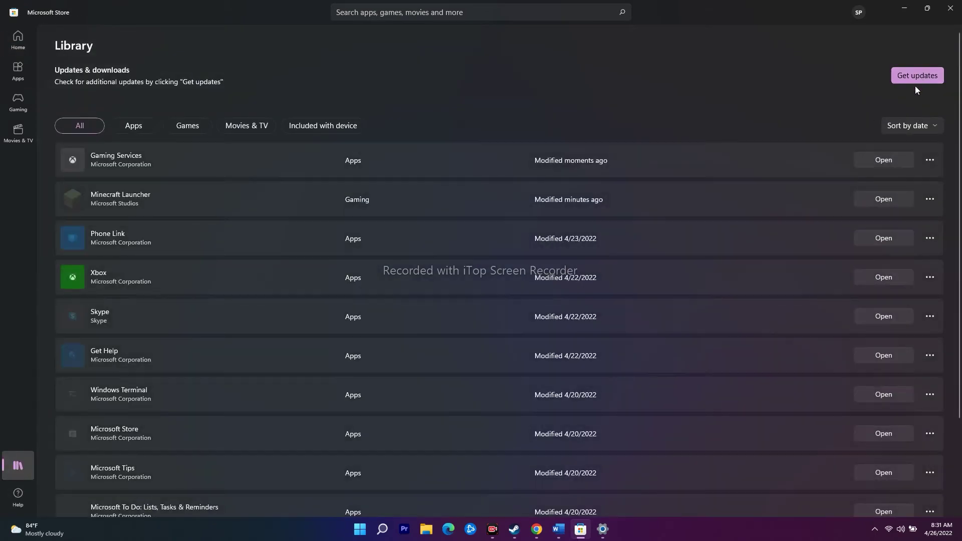
{"action": "left_click", "coordinate": [916, 75]}
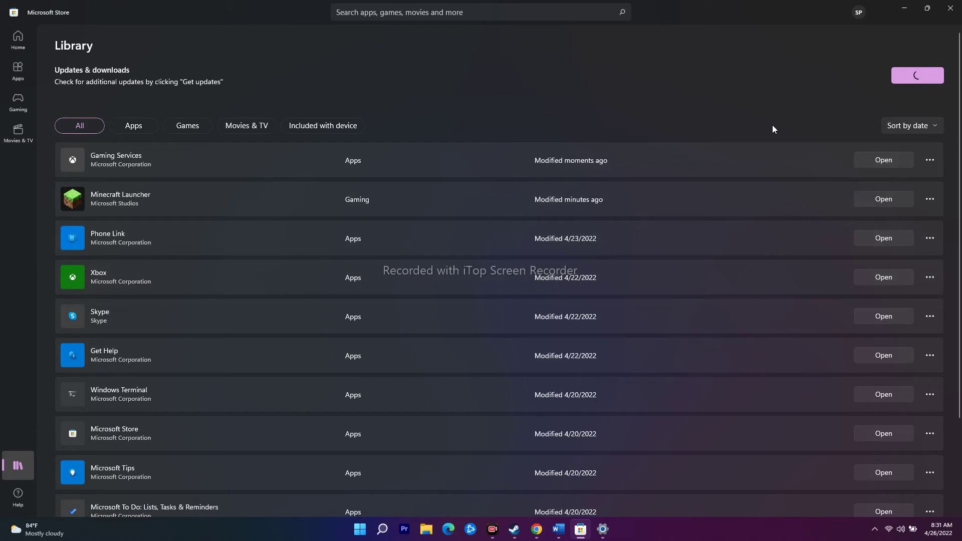
{"action": "left_click", "coordinate": [905, 8]}
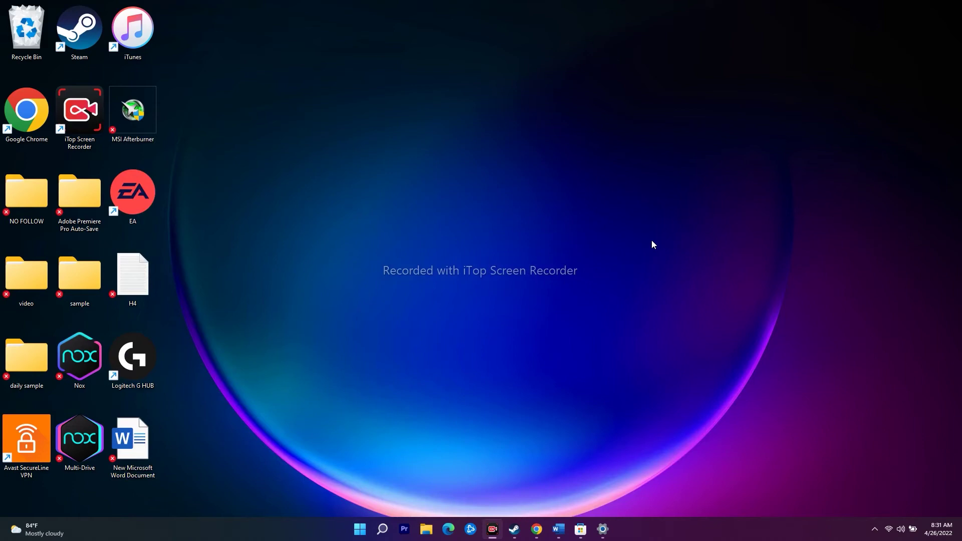
Run Check for updates on the Windows Update page, then minimize Settings.
{"action": "left_click", "coordinate": [602, 529]}
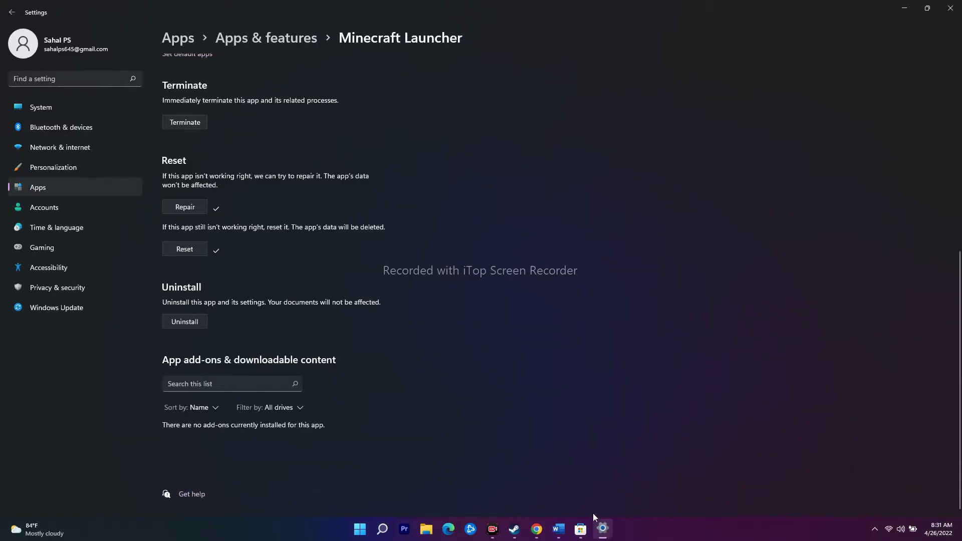
{"action": "left_click", "coordinate": [76, 311]}
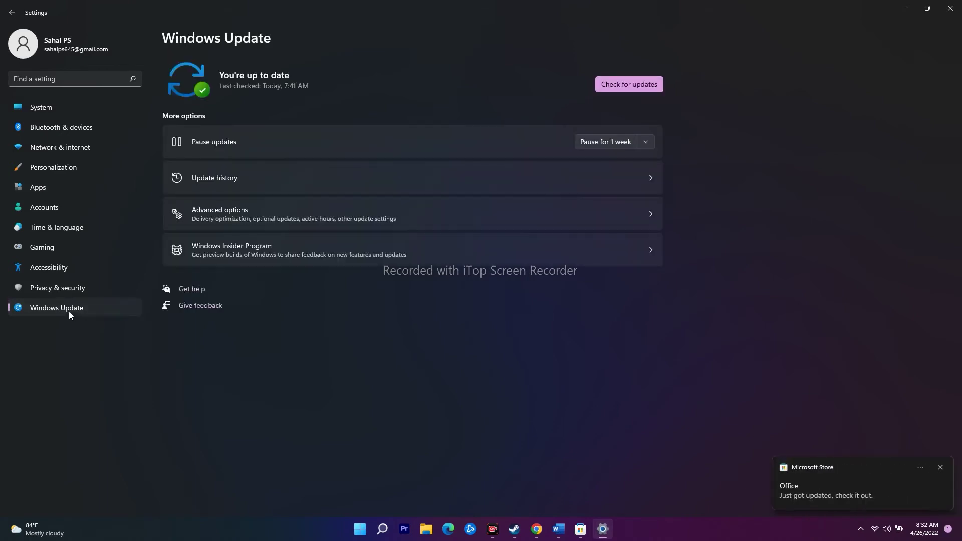
{"action": "left_click", "coordinate": [612, 86]}
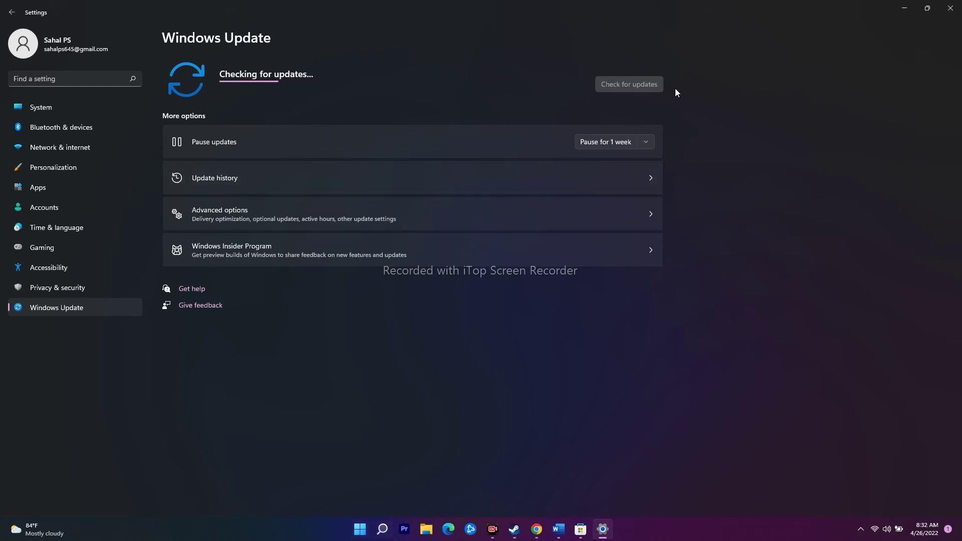
{"action": "left_click", "coordinate": [904, 11]}
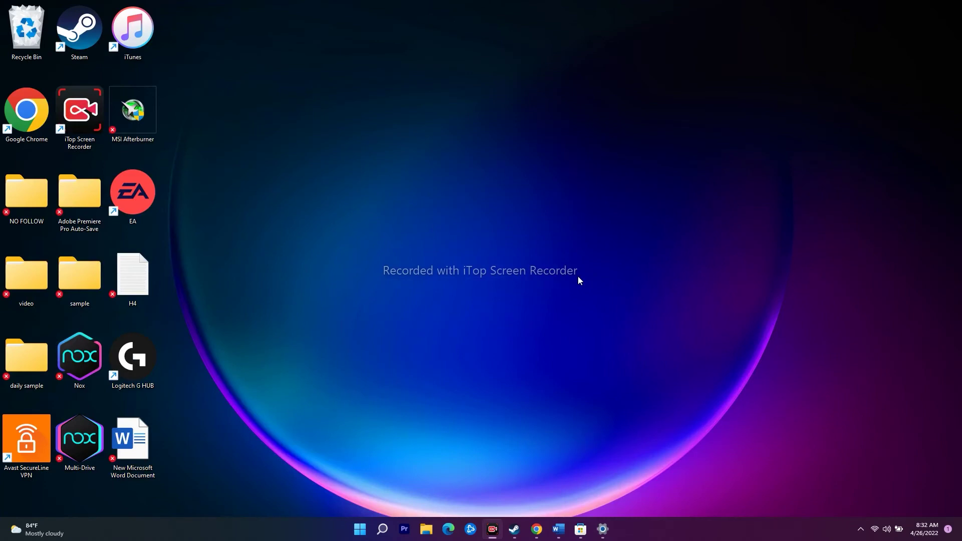
Run the wsreset command from Windows search to reset the Microsoft Store.
{"action": "left_click", "coordinate": [382, 528]}
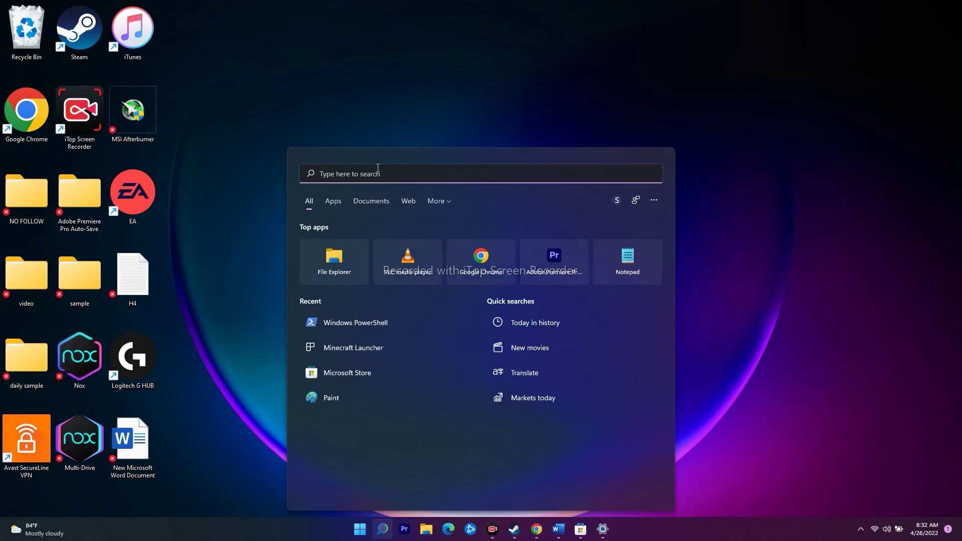
{"action": "type", "text": "wsrese"}
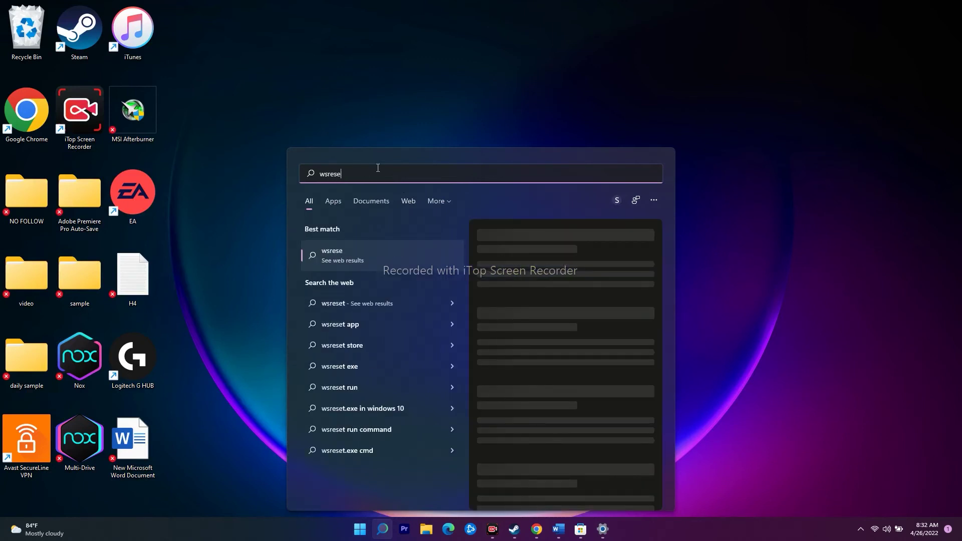
{"action": "type", "text": "t"}
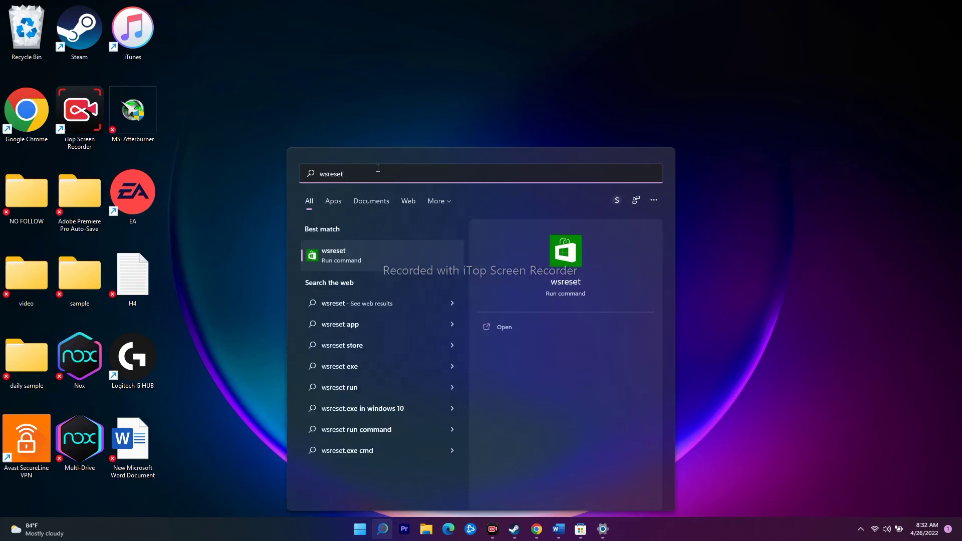
{"action": "left_click", "coordinate": [404, 255]}
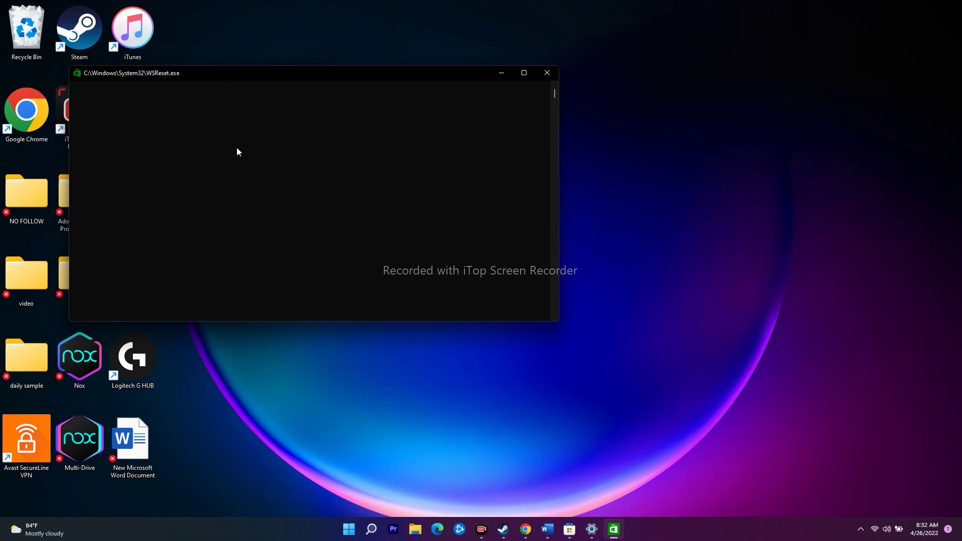
Once Microsoft Store reopens, go to its Home page and minimize it to reveal the desktop.
{"action": "left_click_drag", "start_coordinate": [282, 77], "coordinate": [468, 77]}
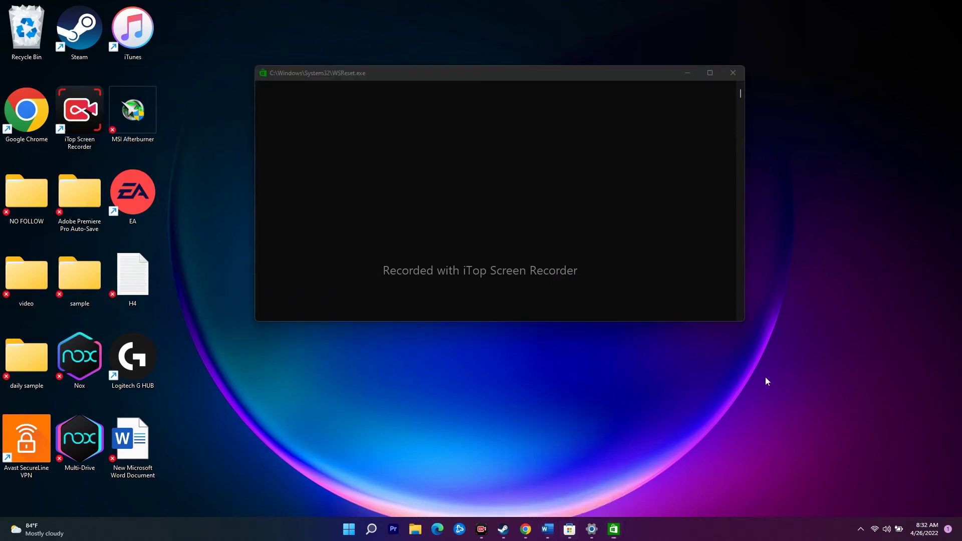
{"action": "left_click", "coordinate": [643, 264]}
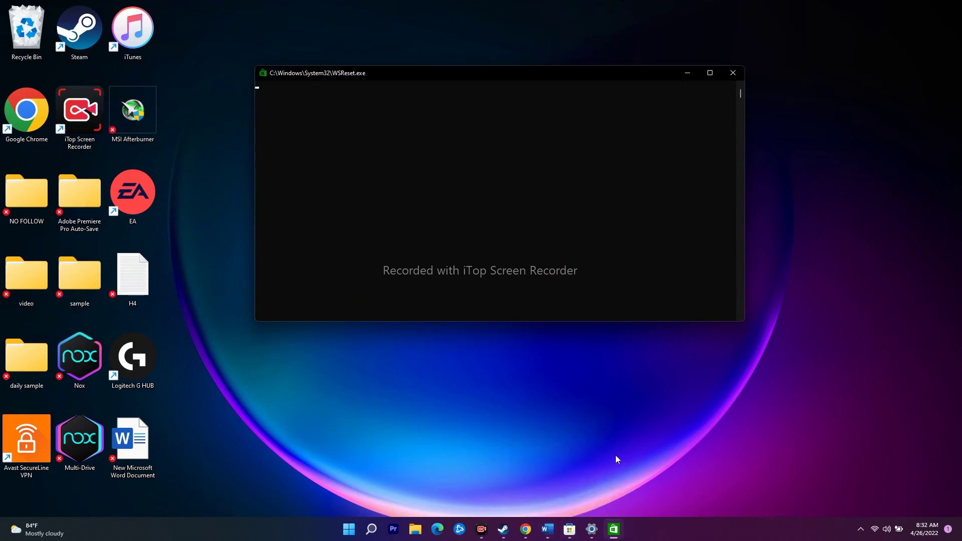
{"action": "left_click", "coordinate": [570, 532]}
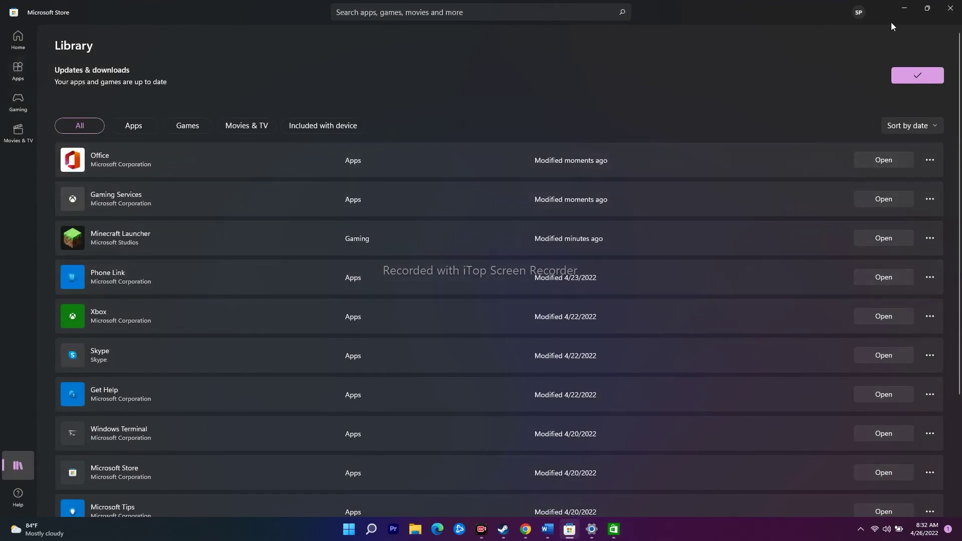
{"action": "left_click", "coordinate": [904, 9]}
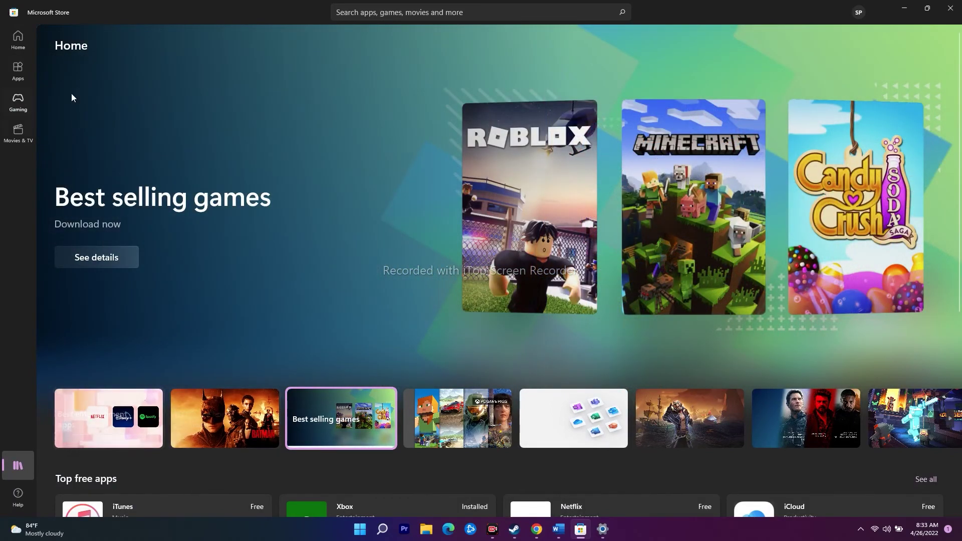
{"action": "left_click", "coordinate": [16, 40]}
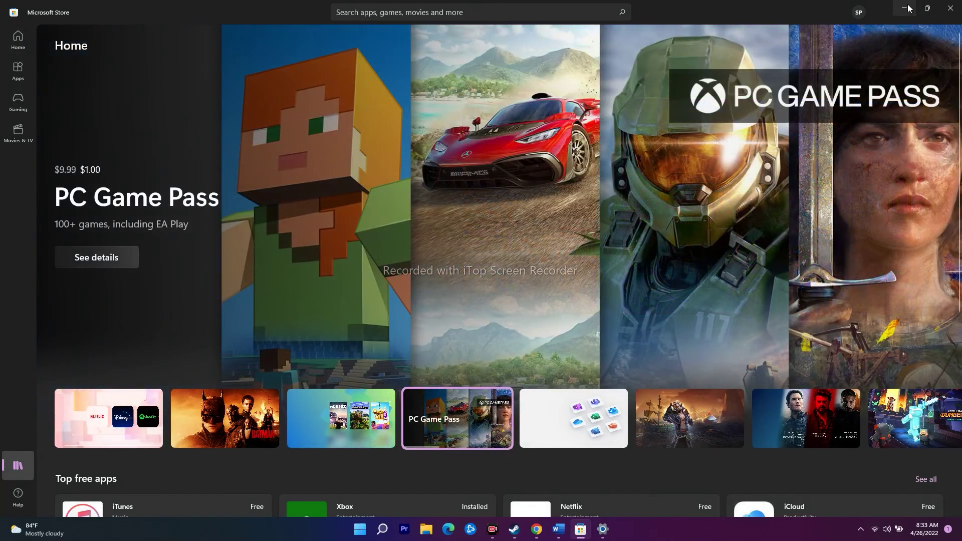
{"action": "left_click", "coordinate": [903, 10]}
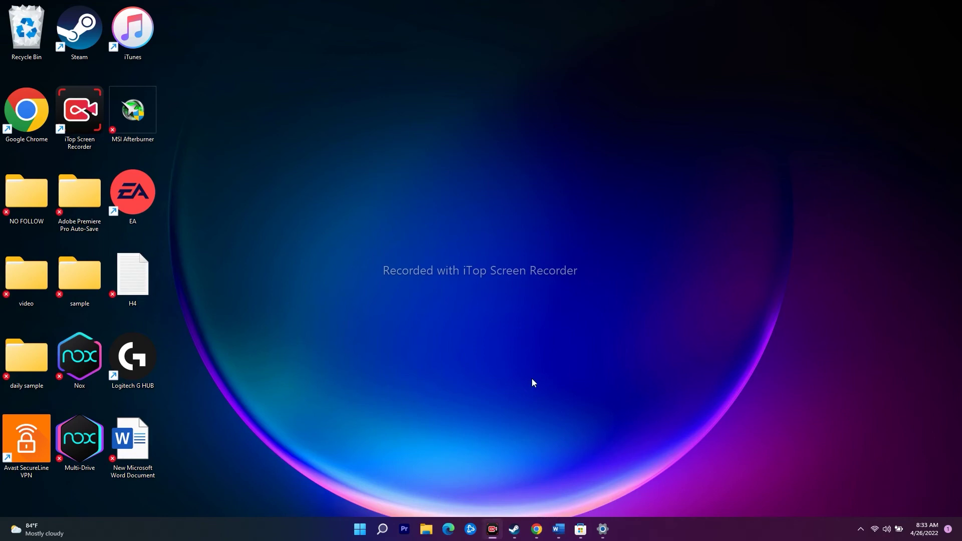
Copy the Get-AppxPackage re-registration command from the Word notes.
{"action": "left_click", "coordinate": [558, 529]}
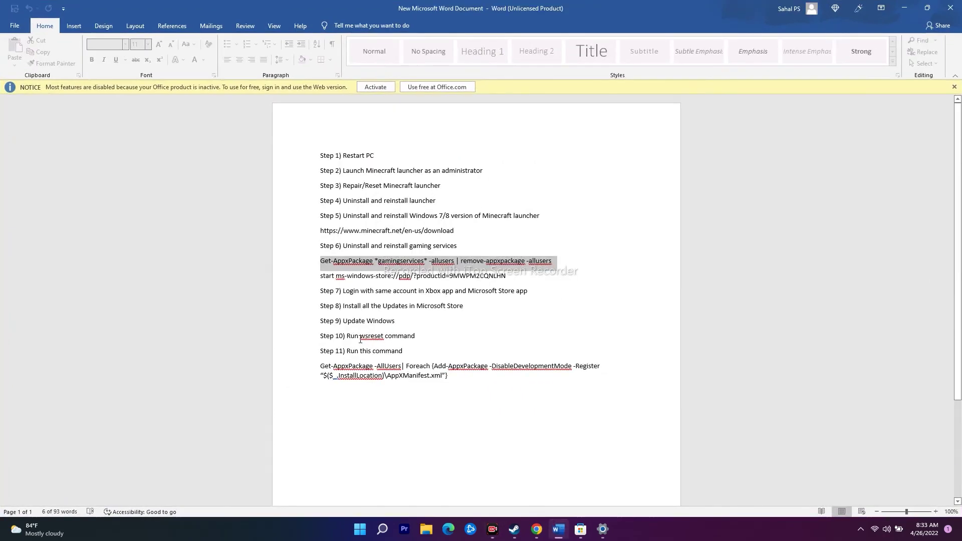
{"action": "left_click_drag", "start_coordinate": [462, 383], "coordinate": [314, 367]}
{"action": "key", "text": "ctrl+c"}
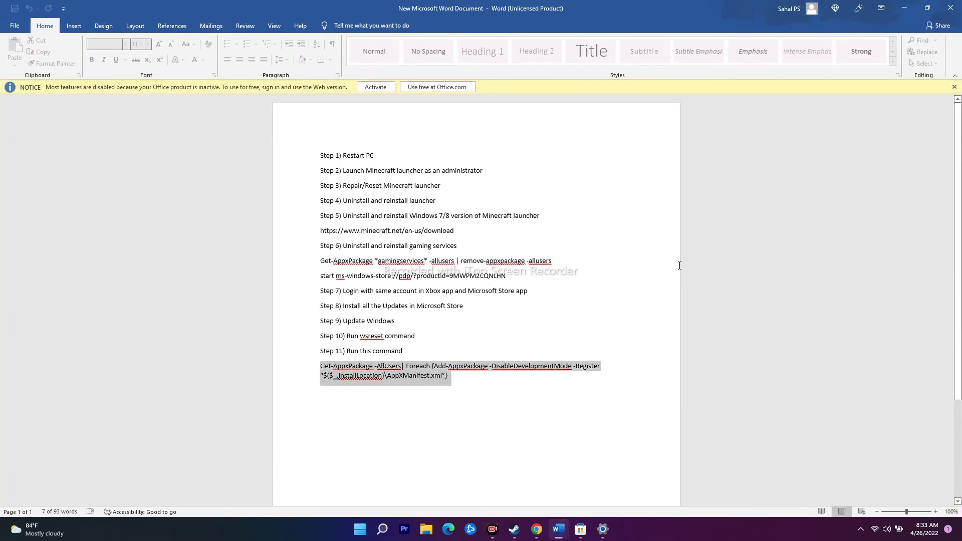
{"action": "left_click", "coordinate": [904, 8]}
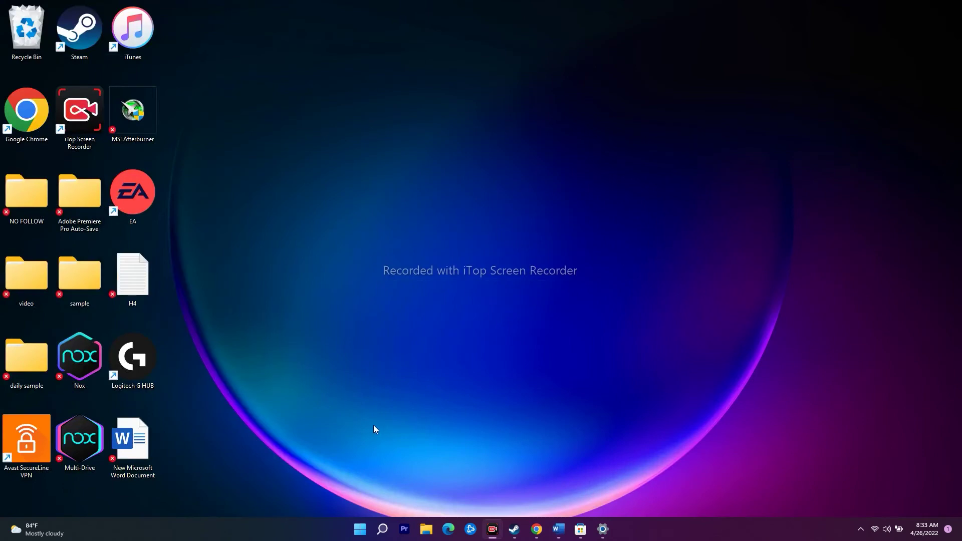
Launch Windows PowerShell as administrator instead of the regular PowerShell window.
{"action": "left_click", "coordinate": [383, 529]}
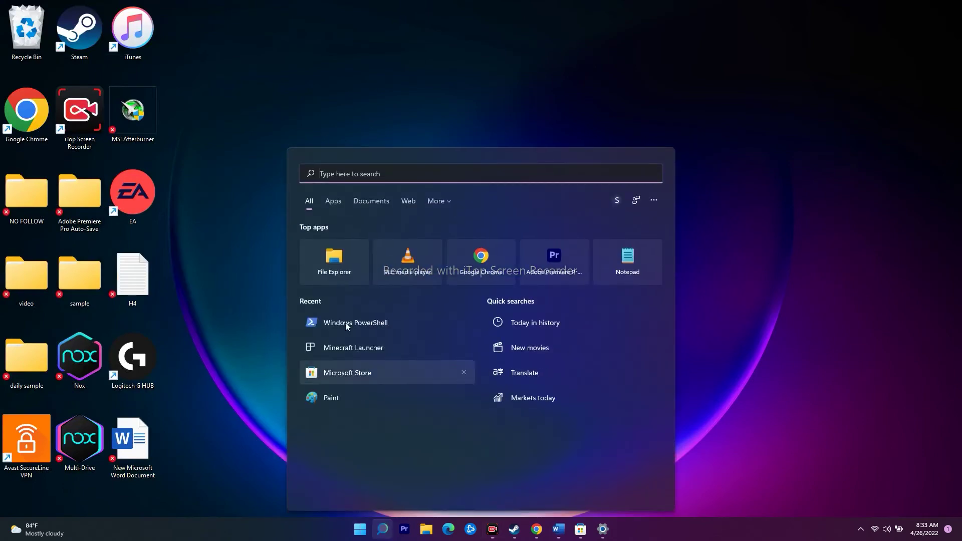
{"action": "left_click", "coordinate": [402, 324]}
{"action": "left_click", "coordinate": [504, 83]}
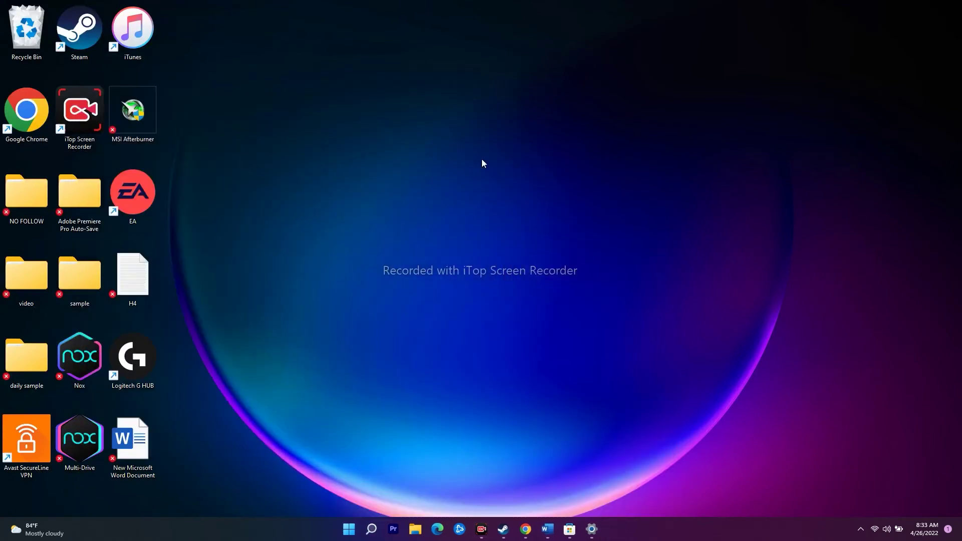
{"action": "key", "text": "super+s"}
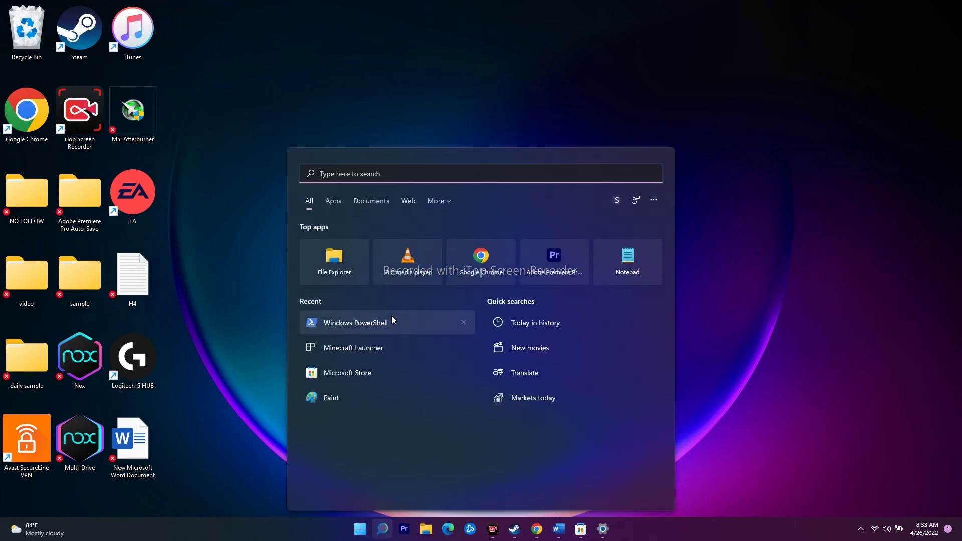
{"action": "right_click", "coordinate": [406, 327]}
{"action": "key", "text": "Escape"}
{"action": "left_click", "coordinate": [474, 278]}
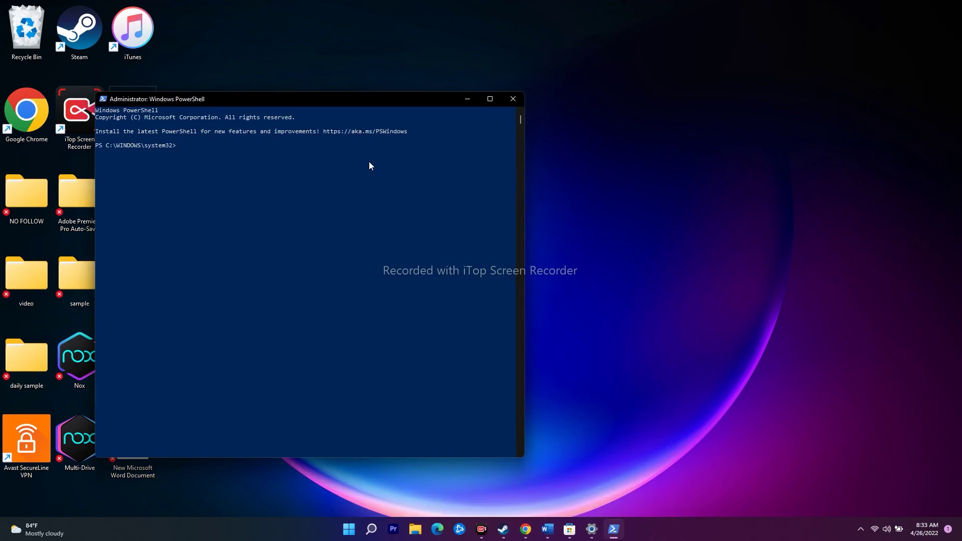
Paste and run the Get-AppxPackage command to re-register all apps, then bring up Microsoft Store.
{"action": "key", "text": "ctrl+v"}
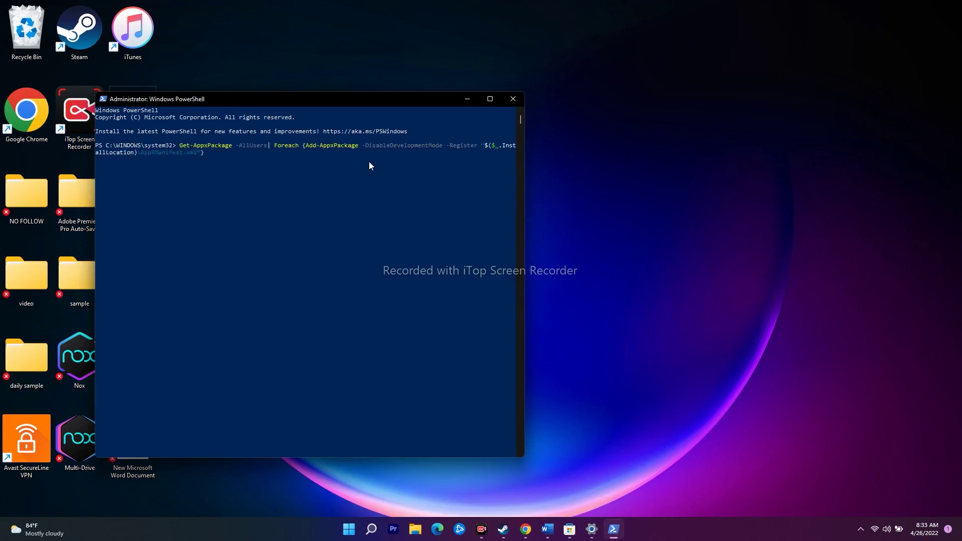
{"action": "key", "text": "Return"}
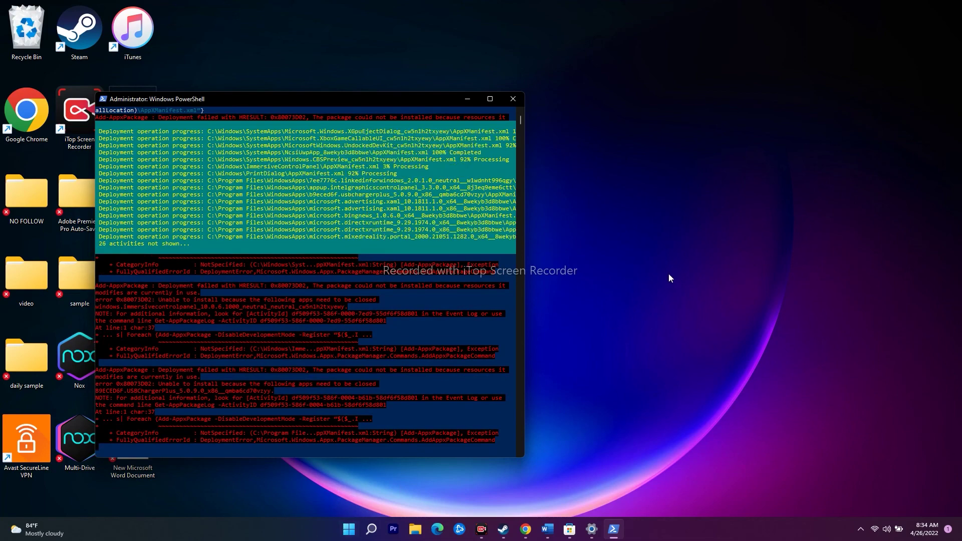
{"action": "left_click", "coordinate": [647, 390]}
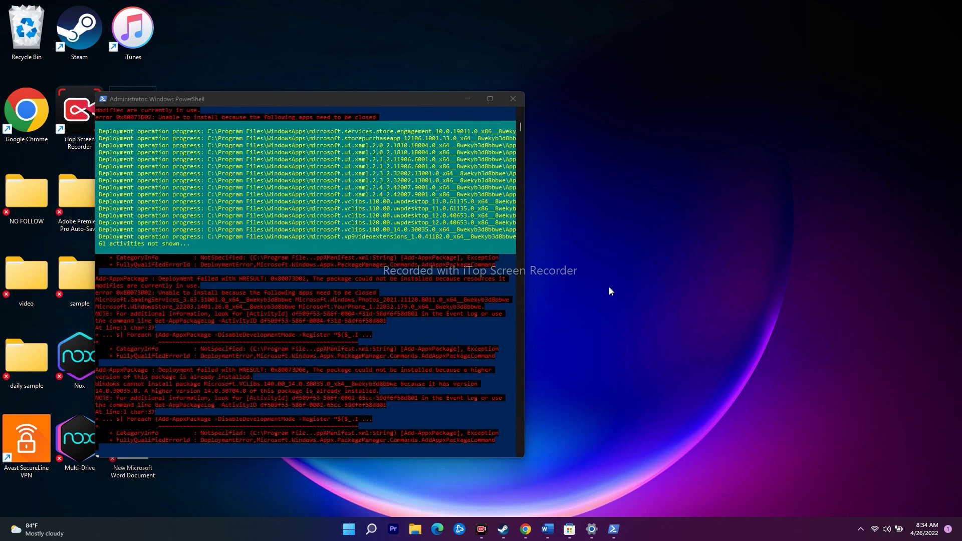
{"action": "left_click", "coordinate": [466, 98]}
{"action": "left_click", "coordinate": [570, 529]}
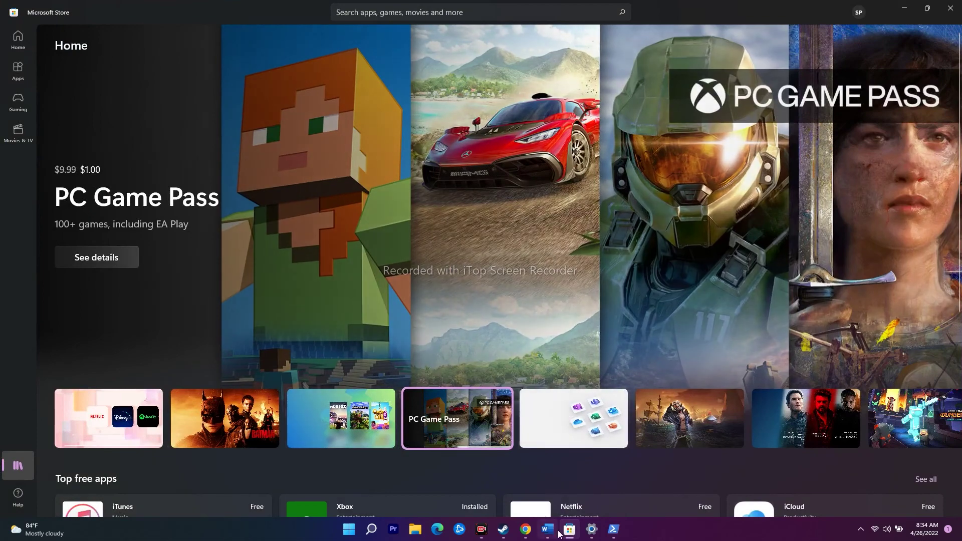
Close Microsoft Store and start Minecraft Launcher from recent search results so its updater downloads files.
{"action": "left_click", "coordinate": [950, 8]}
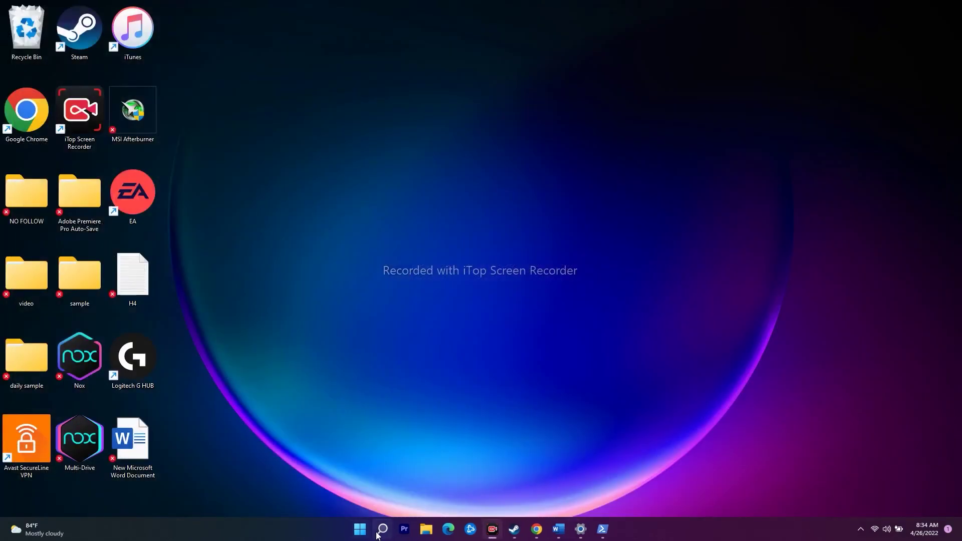
{"action": "left_click", "coordinate": [383, 529]}
{"action": "left_click", "coordinate": [401, 350]}
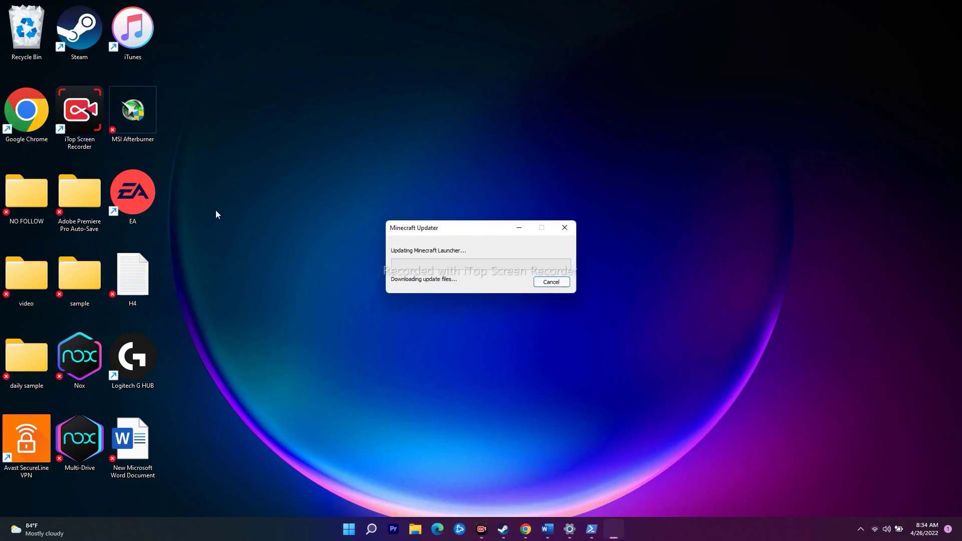
{"action": "left_click", "coordinate": [608, 533]}
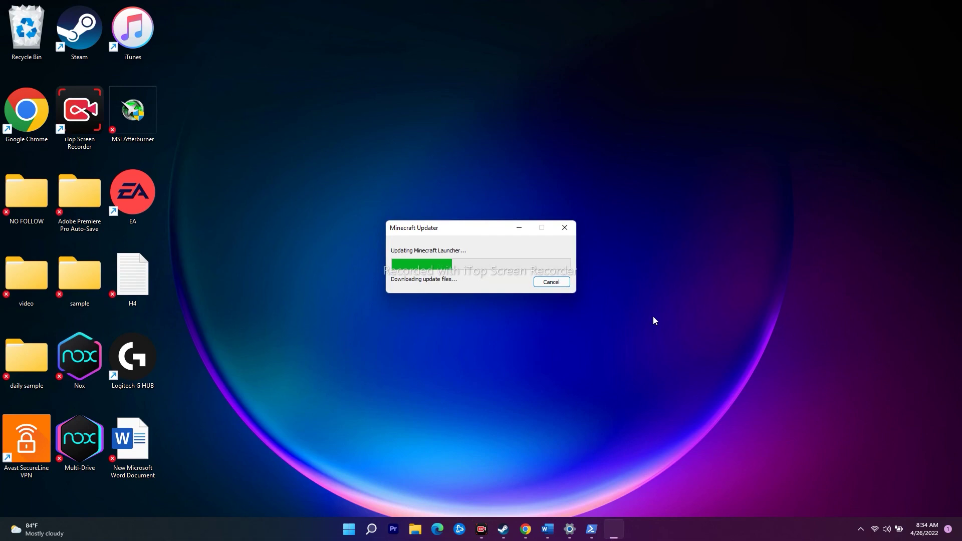